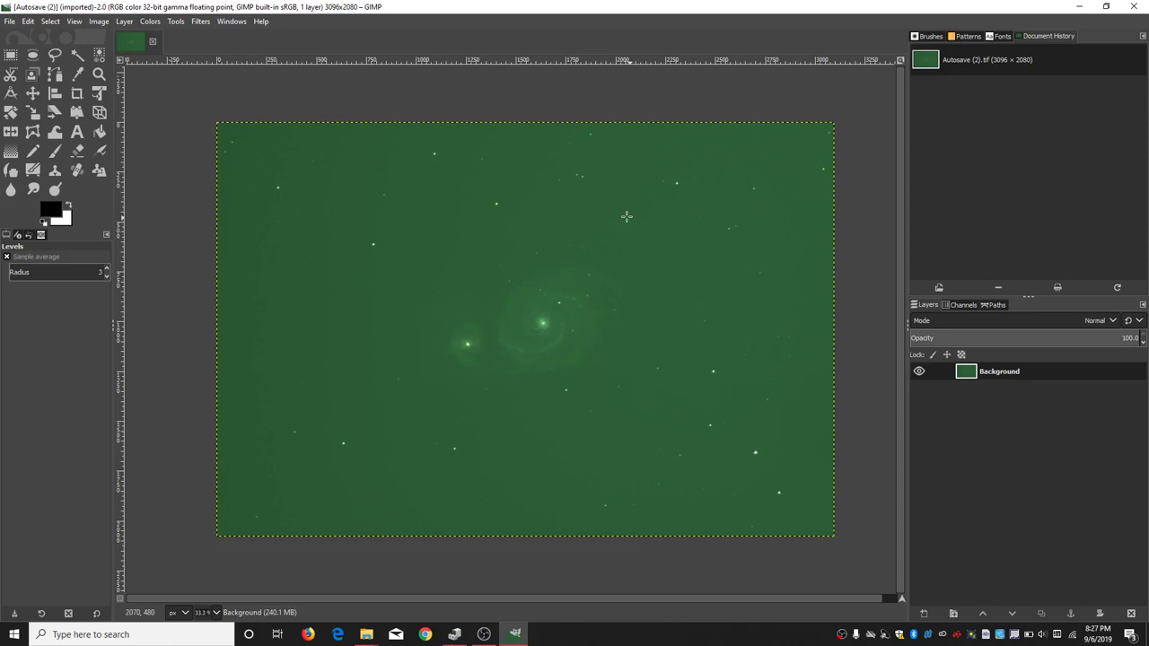
Step: Add the Histogram dialog and set its channel to RGB for separate red, green and blue curves
left_click(232, 22)
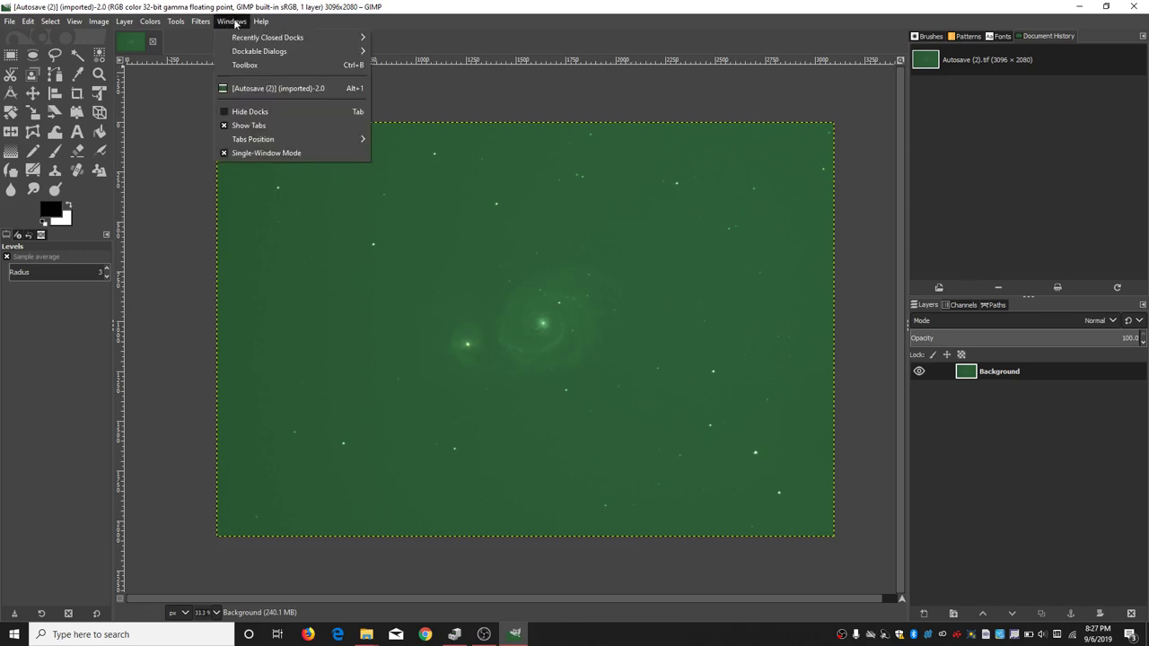
mouse_move(237, 50)
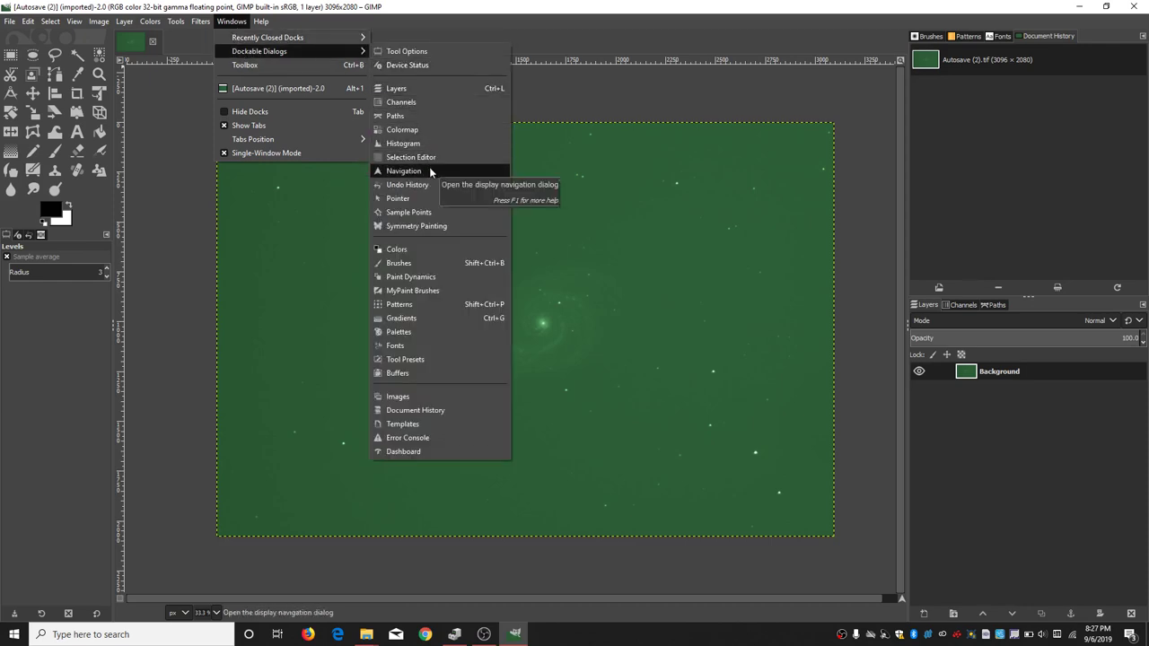
left_click(430, 150)
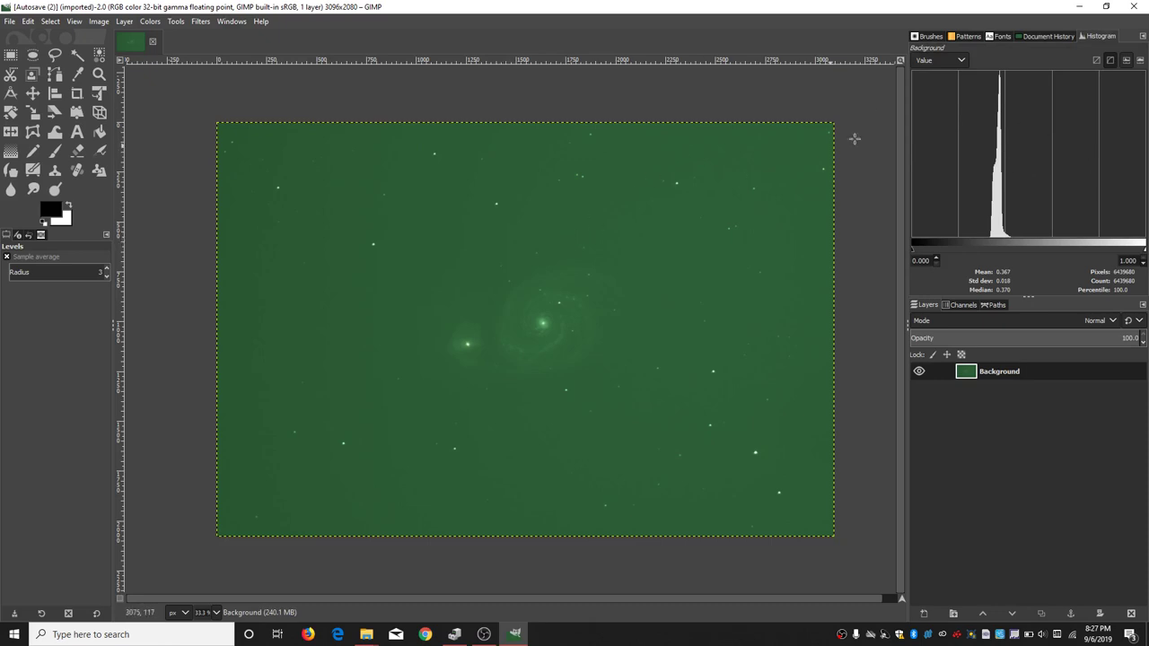
left_click(960, 61)
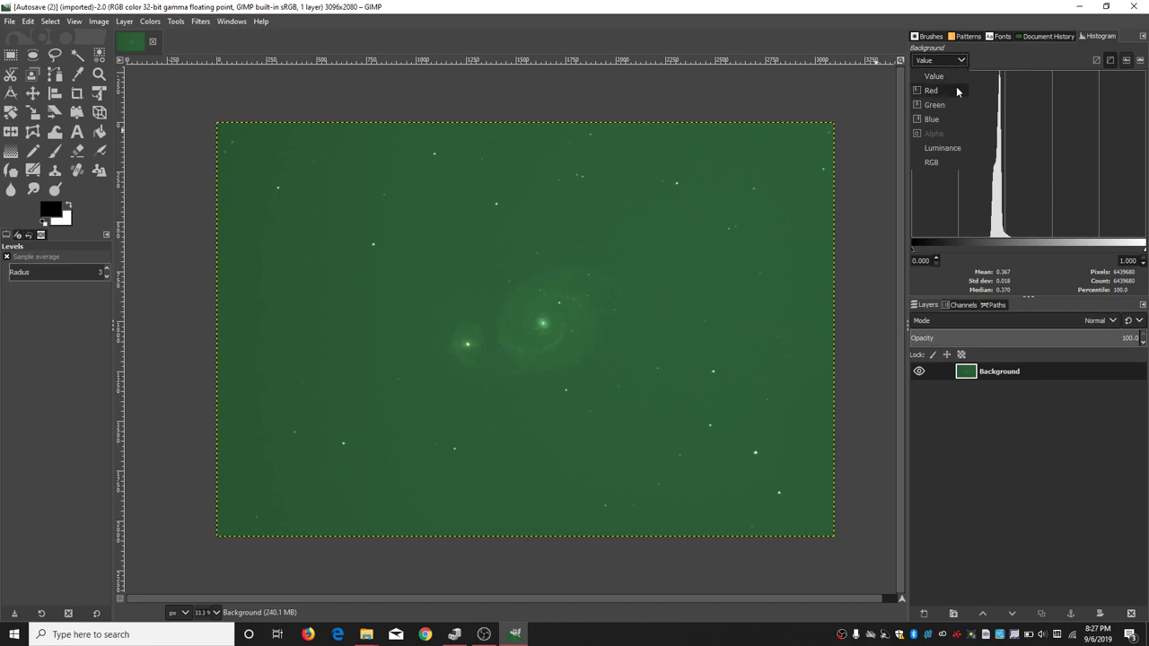
left_click(949, 164)
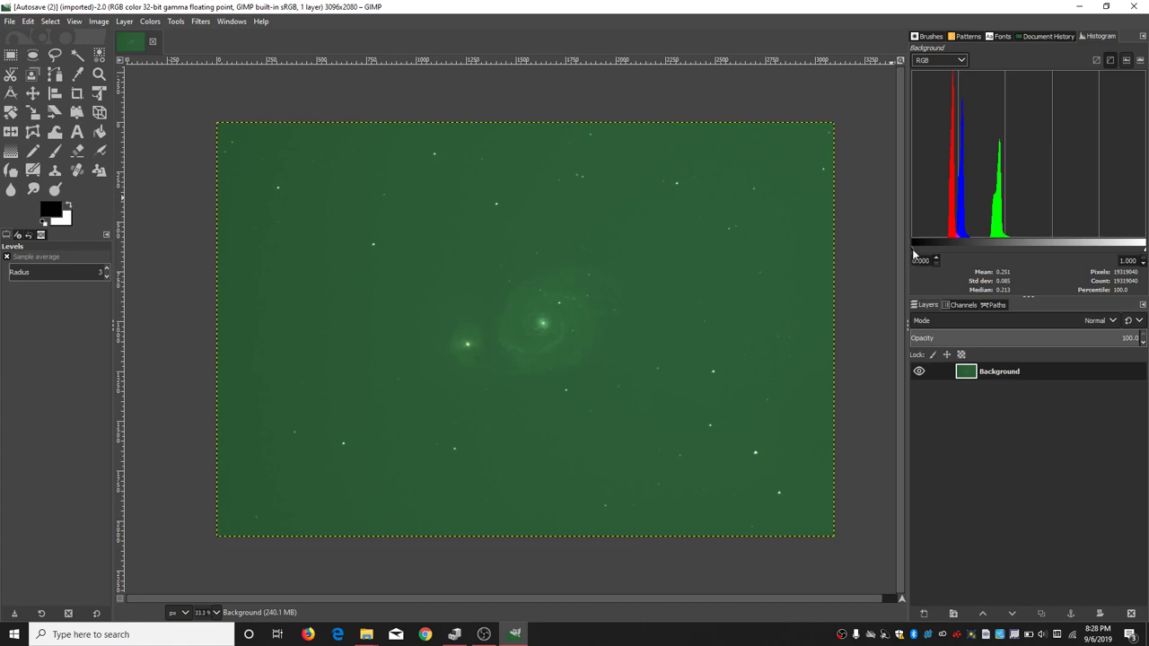
mouse_move(913, 256)
left_mouse_down()
mouse_move(940, 256)
mouse_move(912, 255)
left_mouse_up()
Step: Add the Pointer dialog from Windows > Dockable Dialogs to read per-pixel color values
left_click(227, 24)
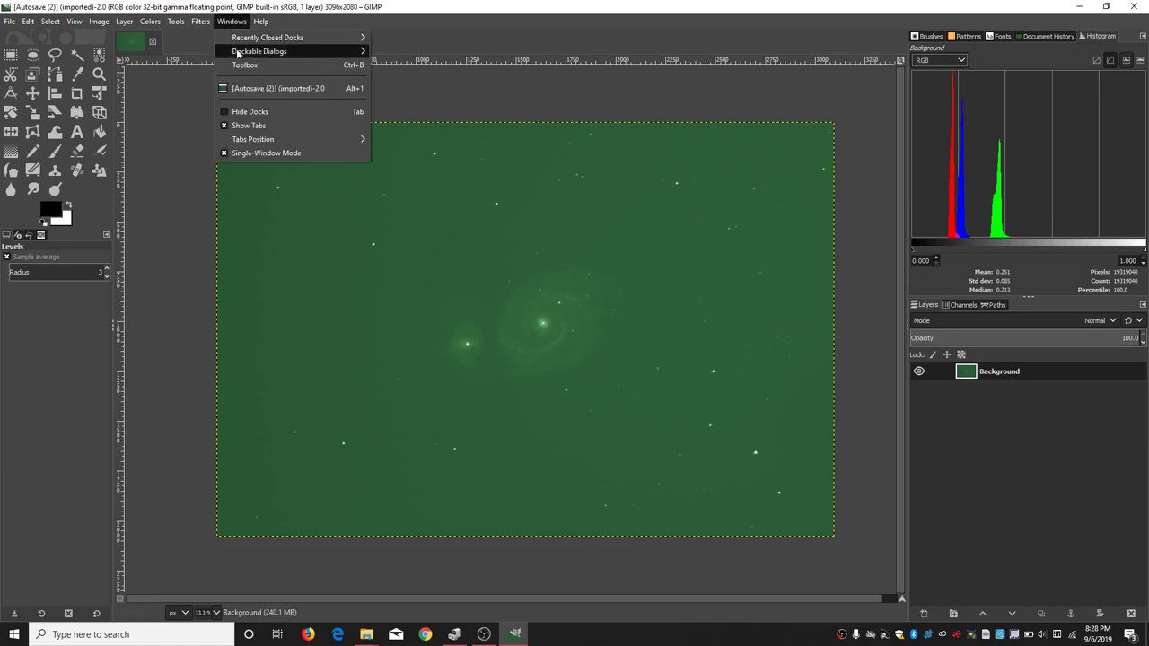
mouse_move(233, 39)
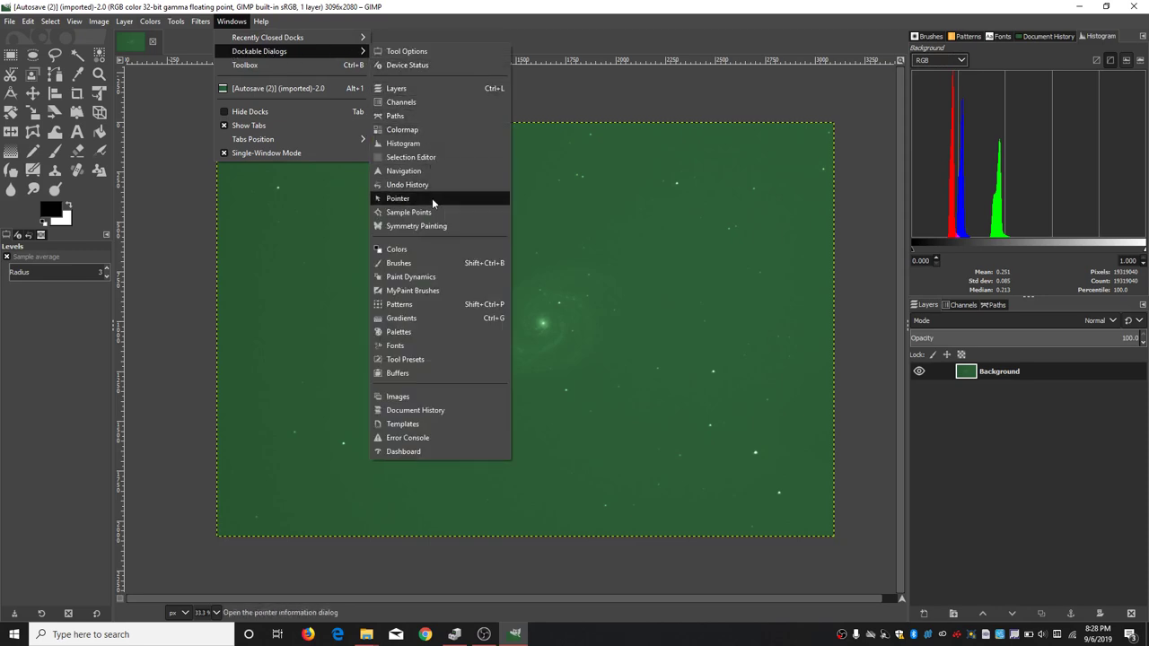
left_click(432, 198)
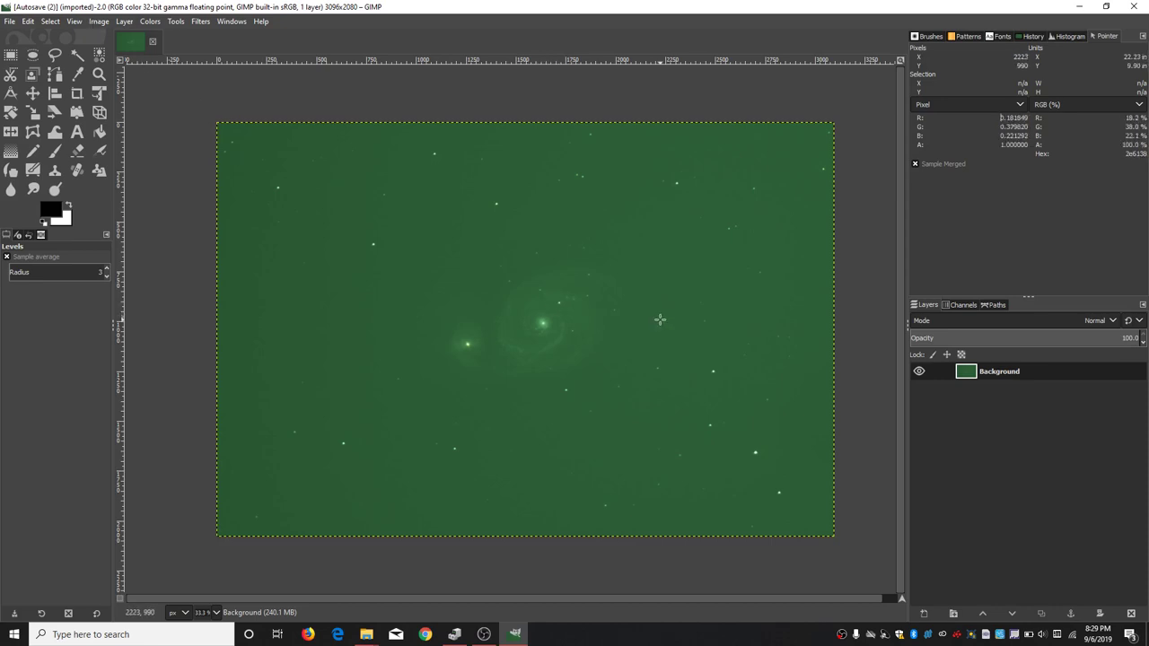
Step: Convert the image to 16-bit integer precision with Perceptual gamma (sRGB)
left_click(98, 21)
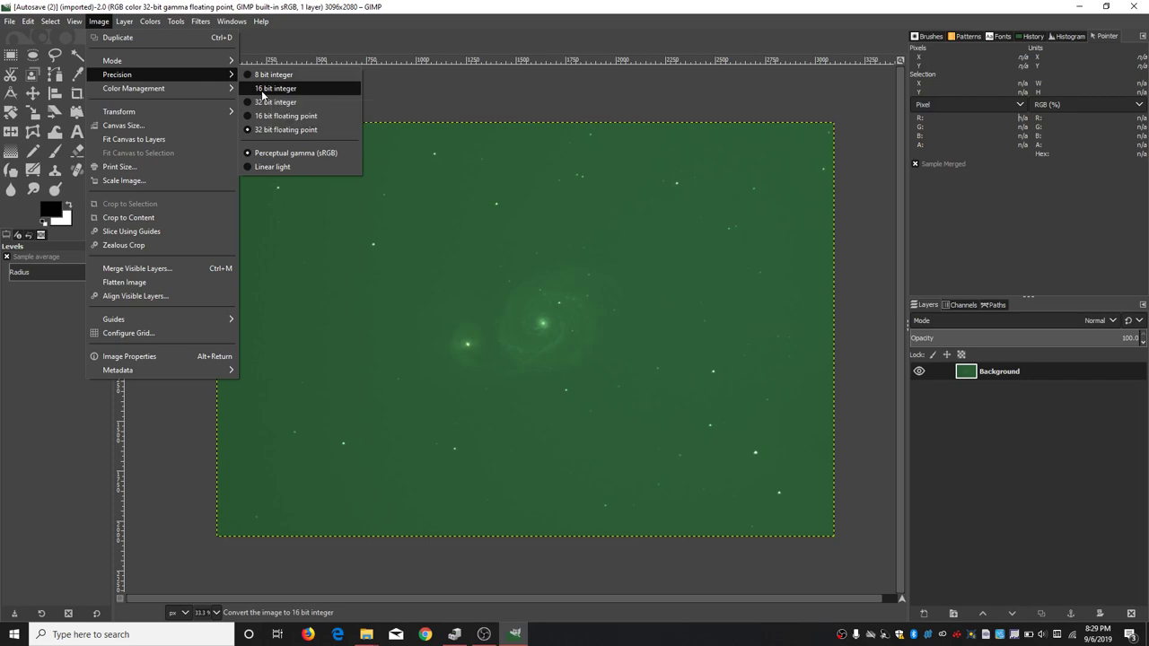
left_click(262, 89)
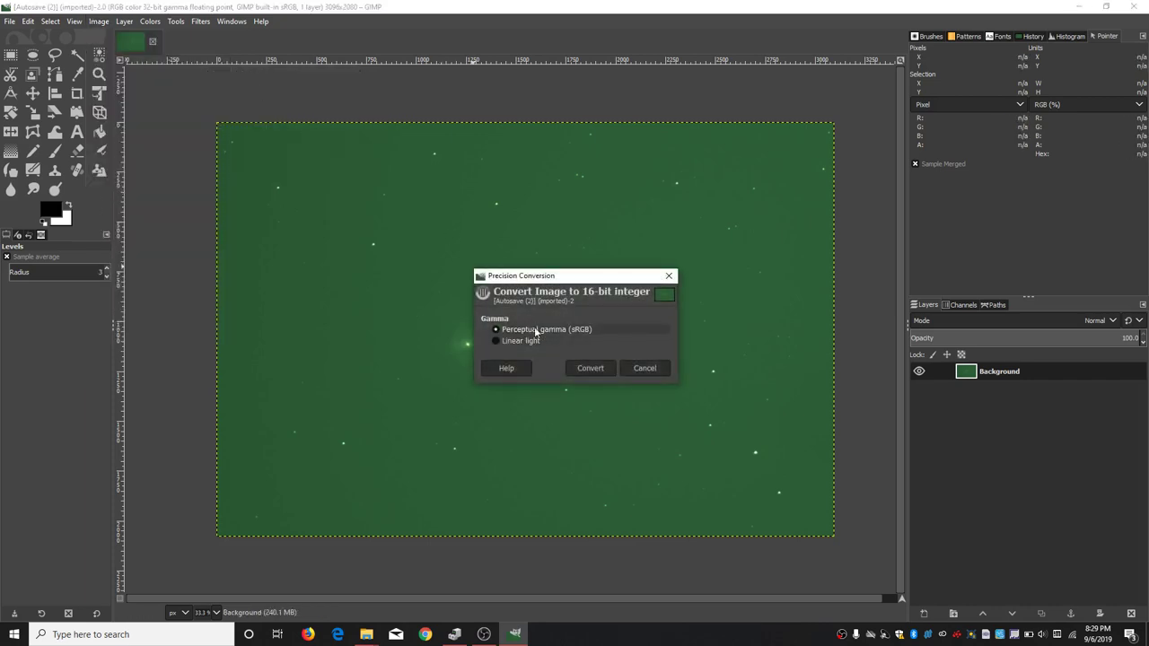
left_click(607, 371)
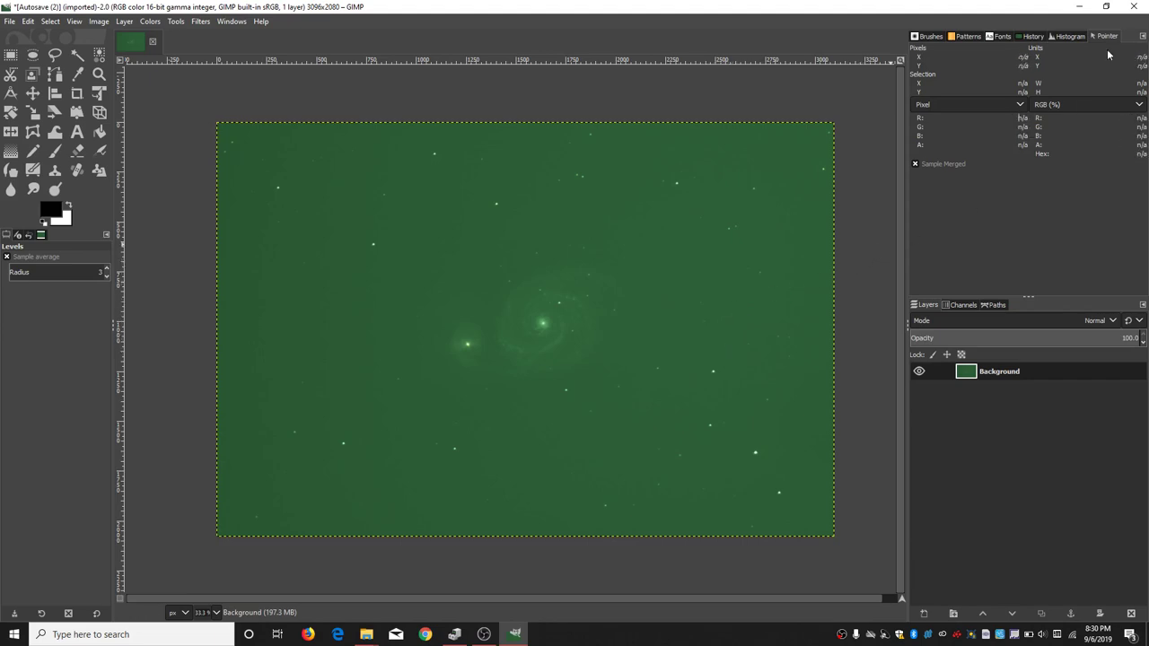
Step: Move the Pointer dialog into its own dock column and widen the panel area
left_click(1069, 37)
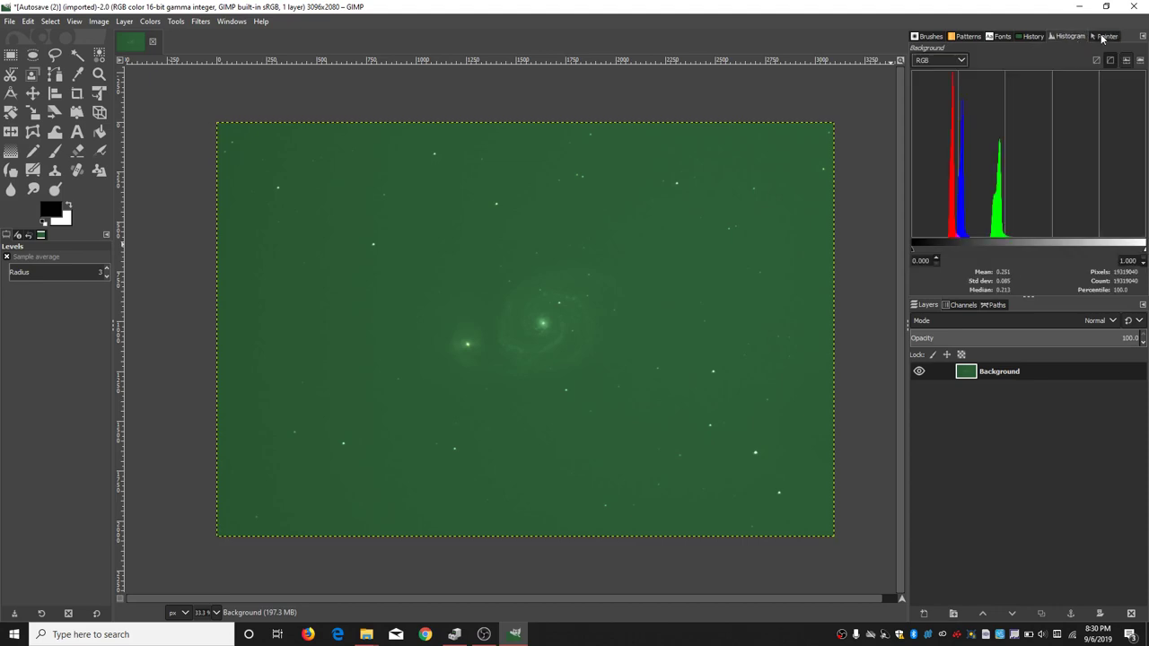
left_click(1102, 37)
left_click_drag(1045, 67, 911, 47)
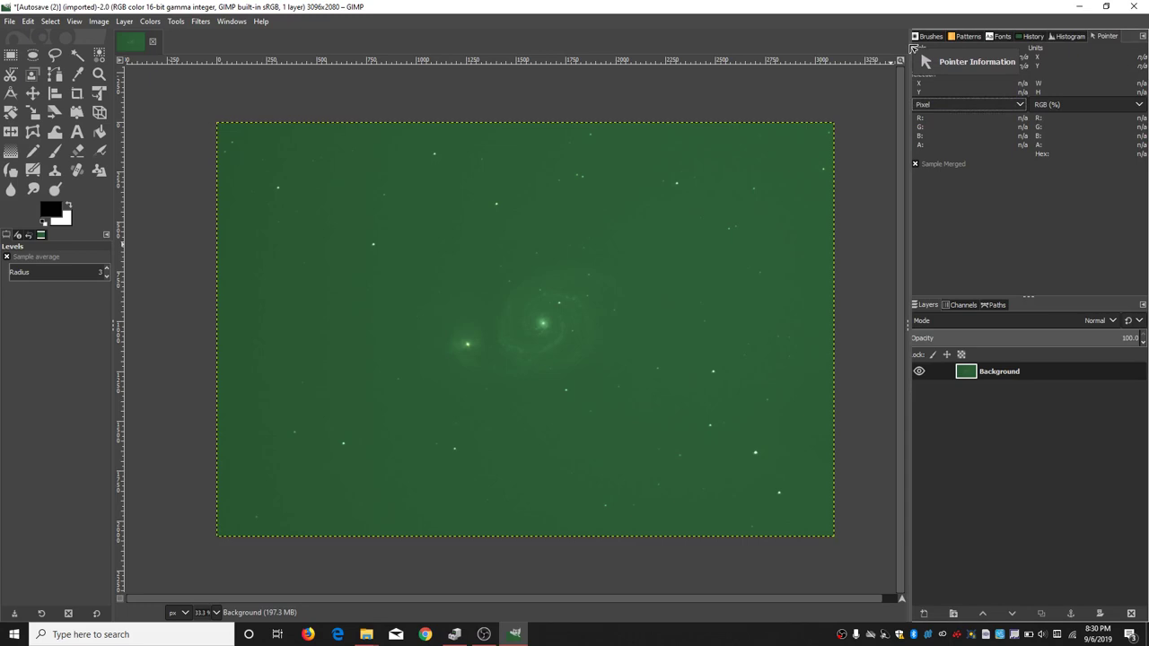
mouse_move(912, 47)
left_mouse_down()
mouse_move(1102, 49)
mouse_move(931, 56)
mouse_move(912, 44)
mouse_move(935, 33)
mouse_move(912, 47)
left_mouse_up()
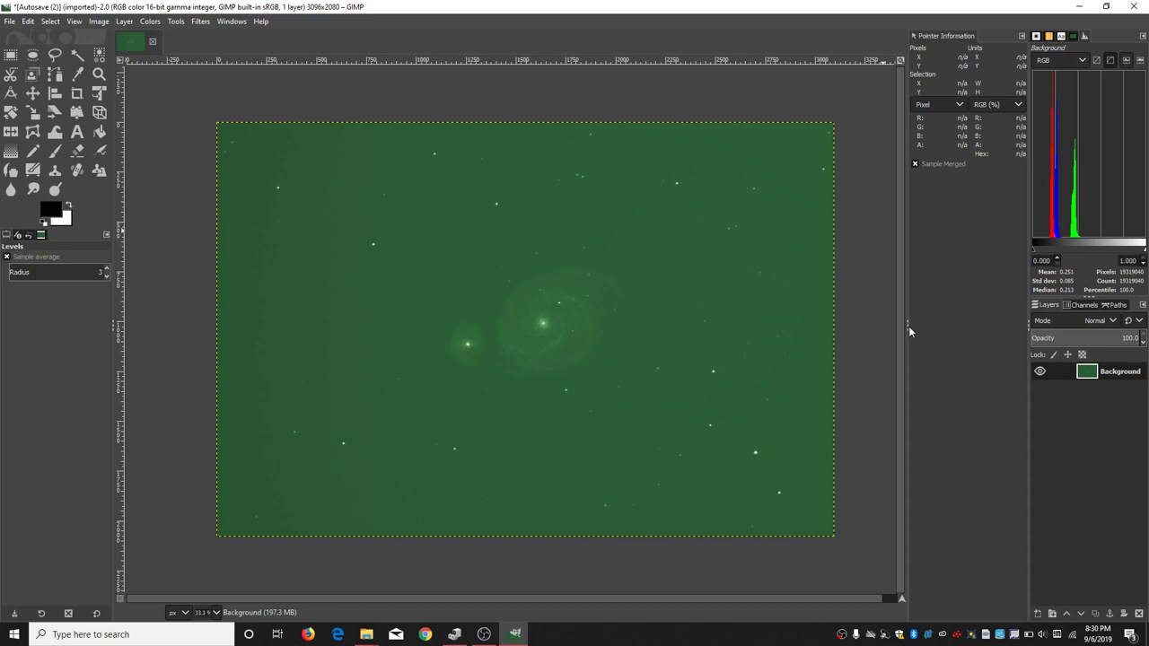
left_click_drag(907, 324, 849, 325)
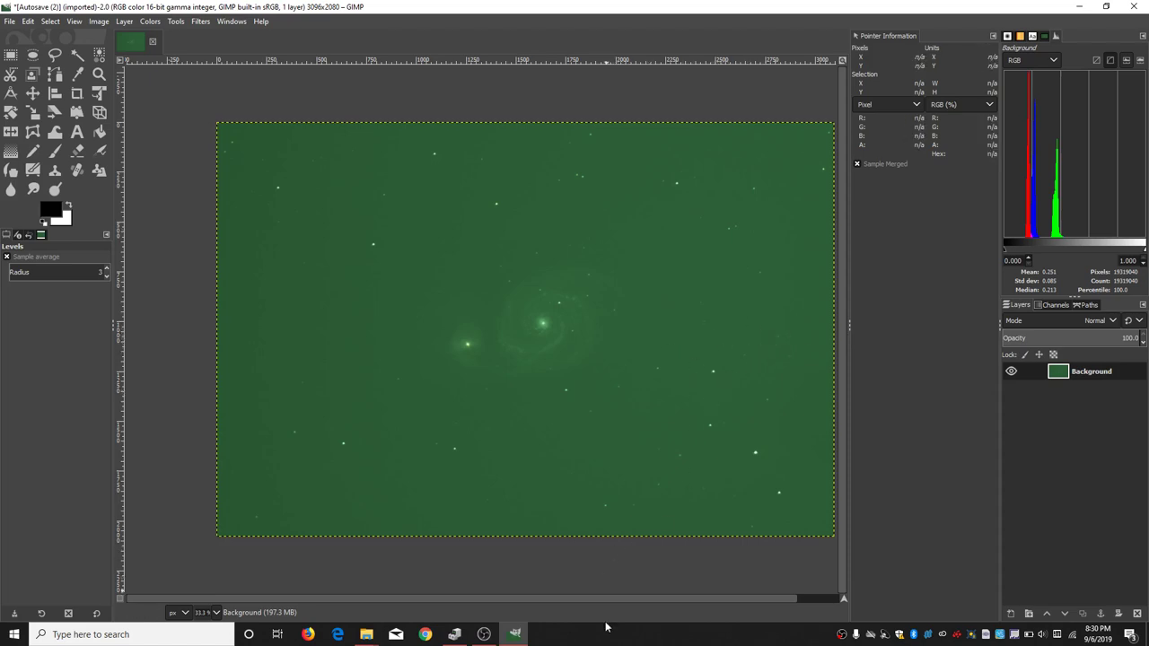
left_click_drag(602, 597, 628, 601)
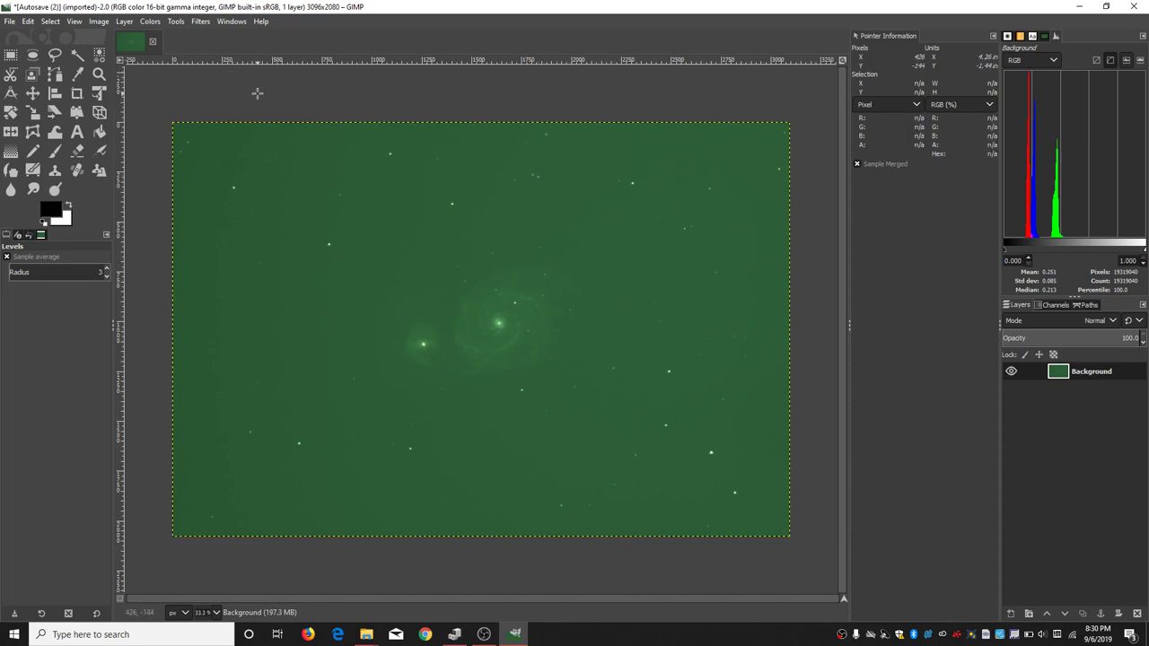
Step: Duplicate the Background layer to create Background copy above it
right_click(1081, 371)
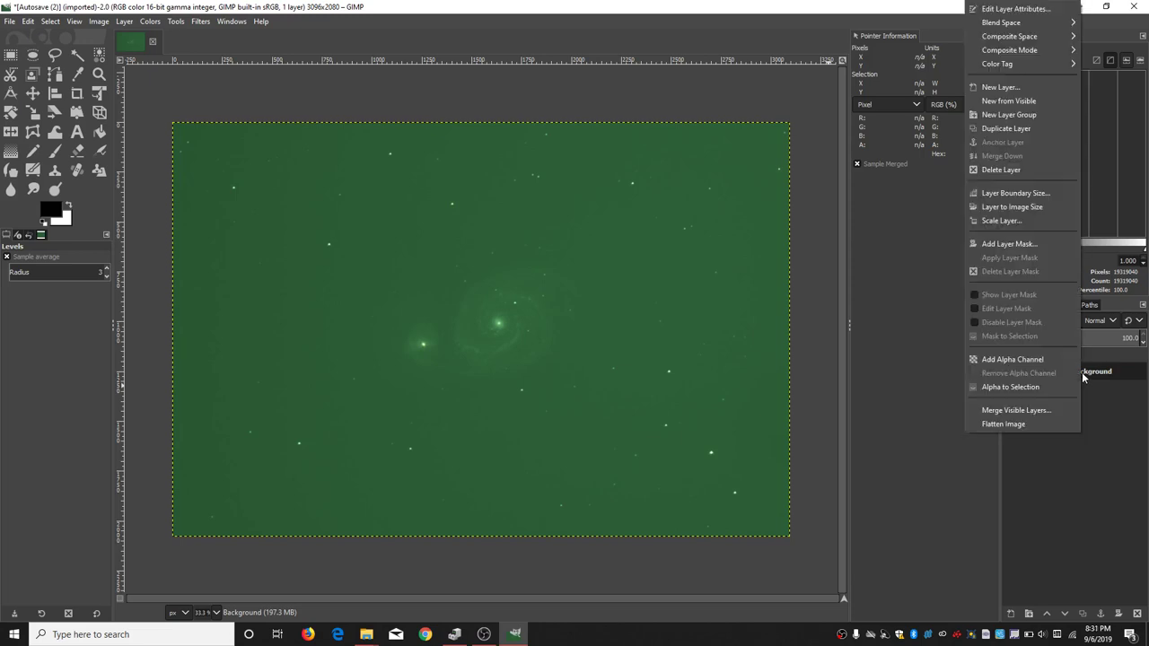
left_click(1040, 128)
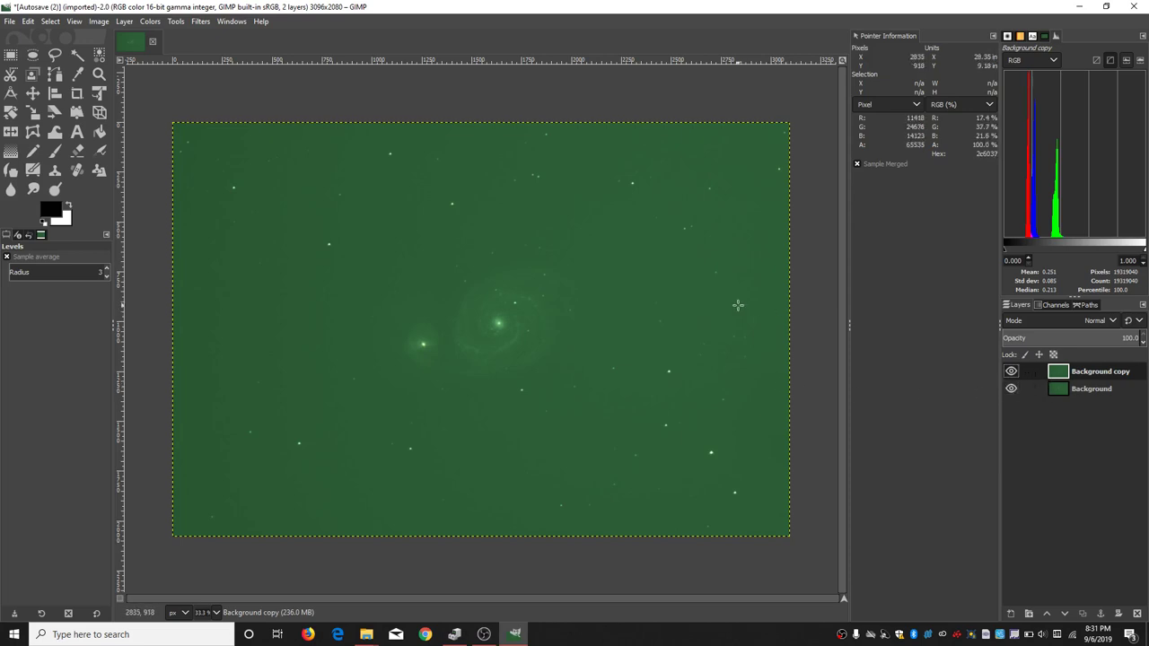
Step: Open Colors > Levels on Background copy and switch the Histogram dialog to RGB
left_click(175, 21)
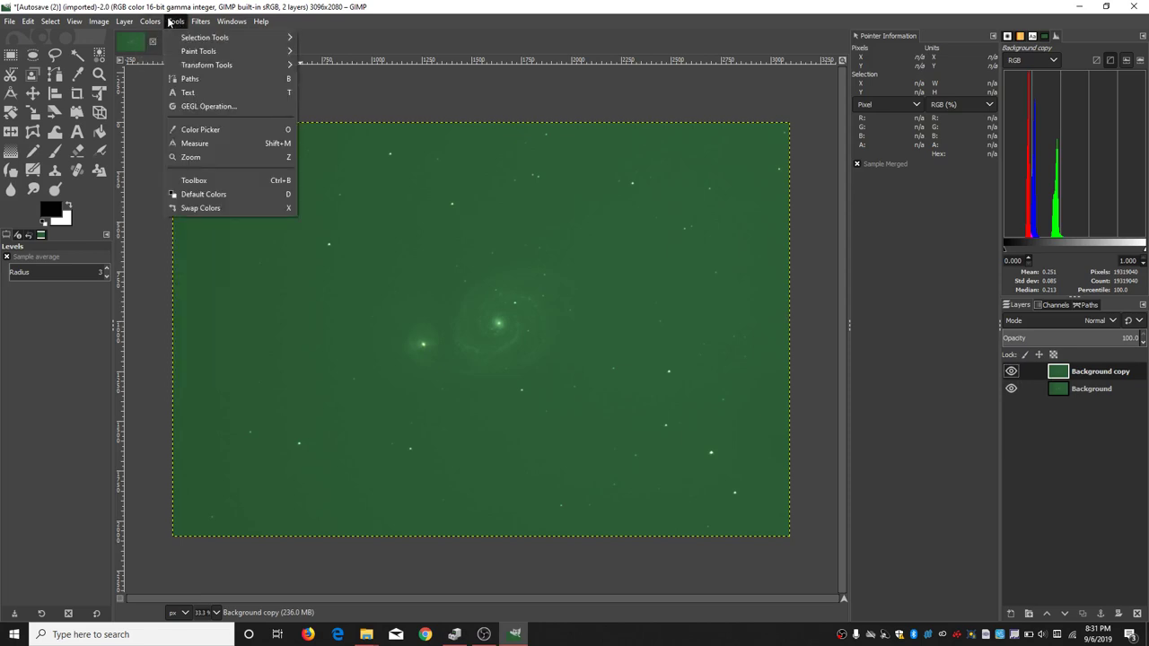
mouse_move(161, 22)
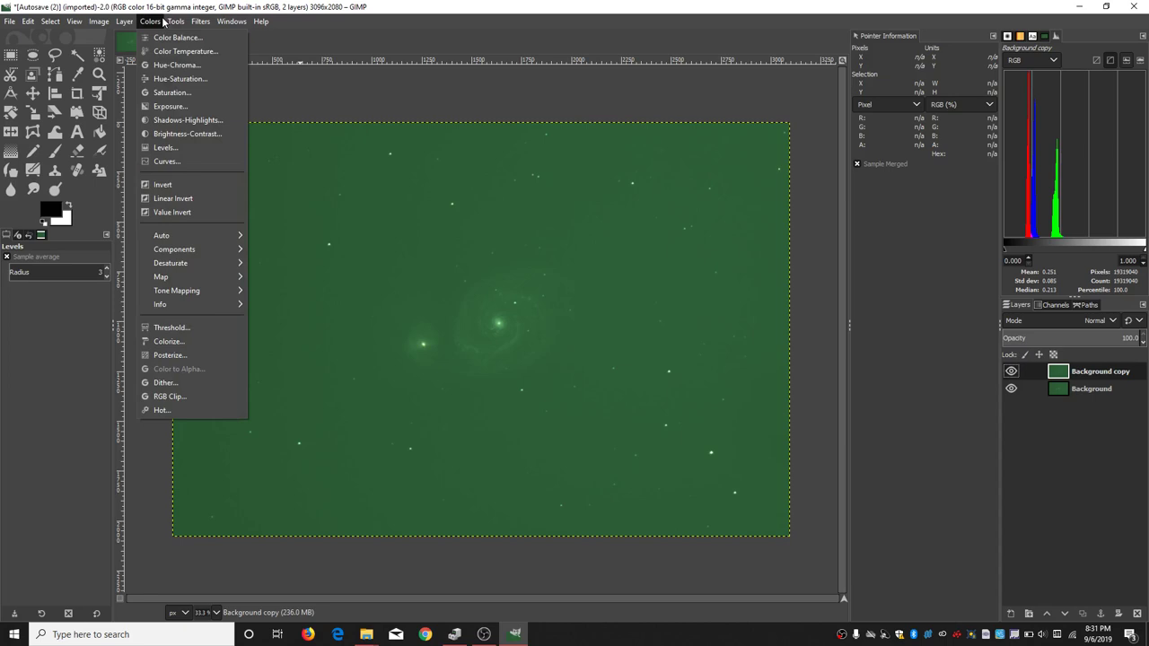
left_click(161, 148)
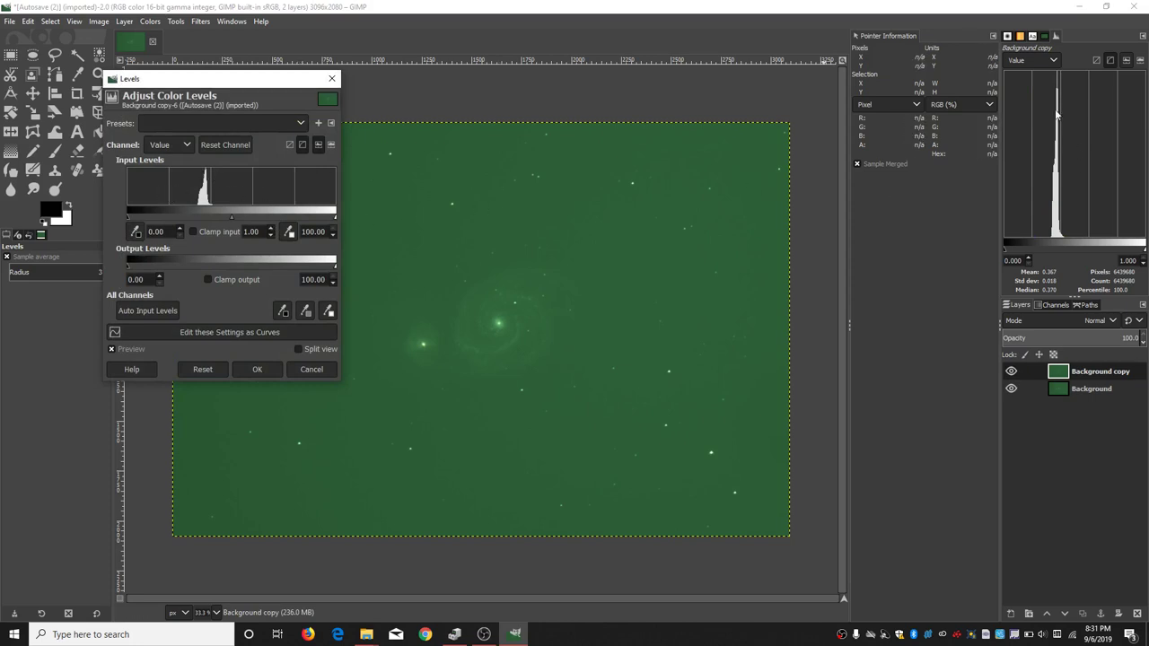
left_click(1052, 62)
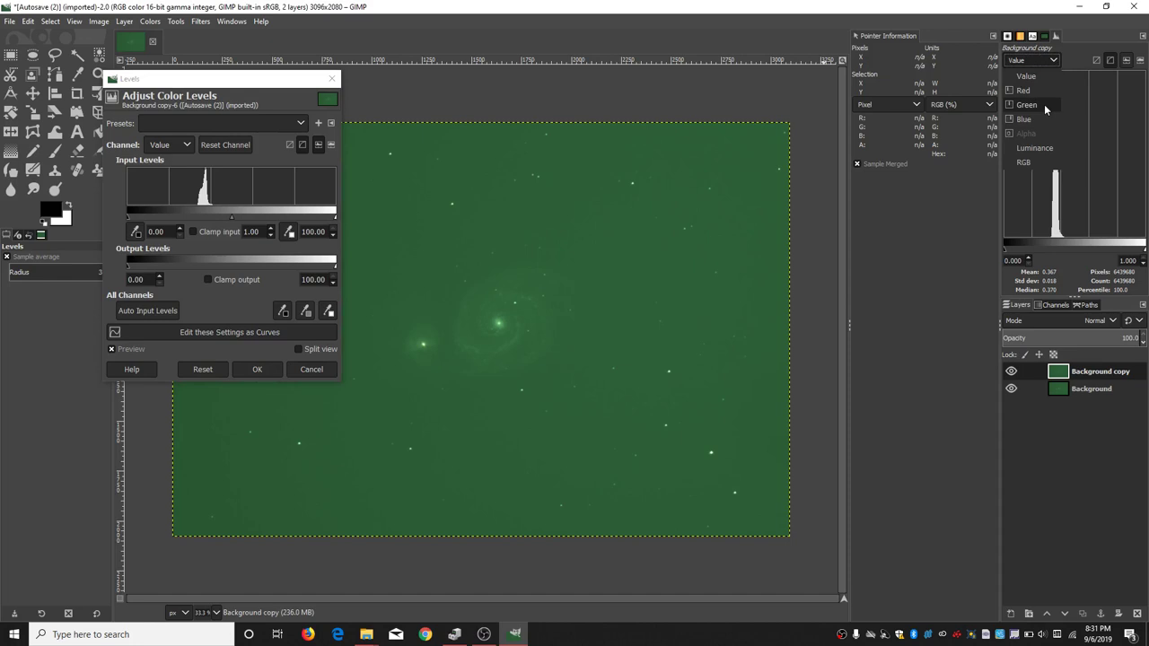
left_click(1043, 164)
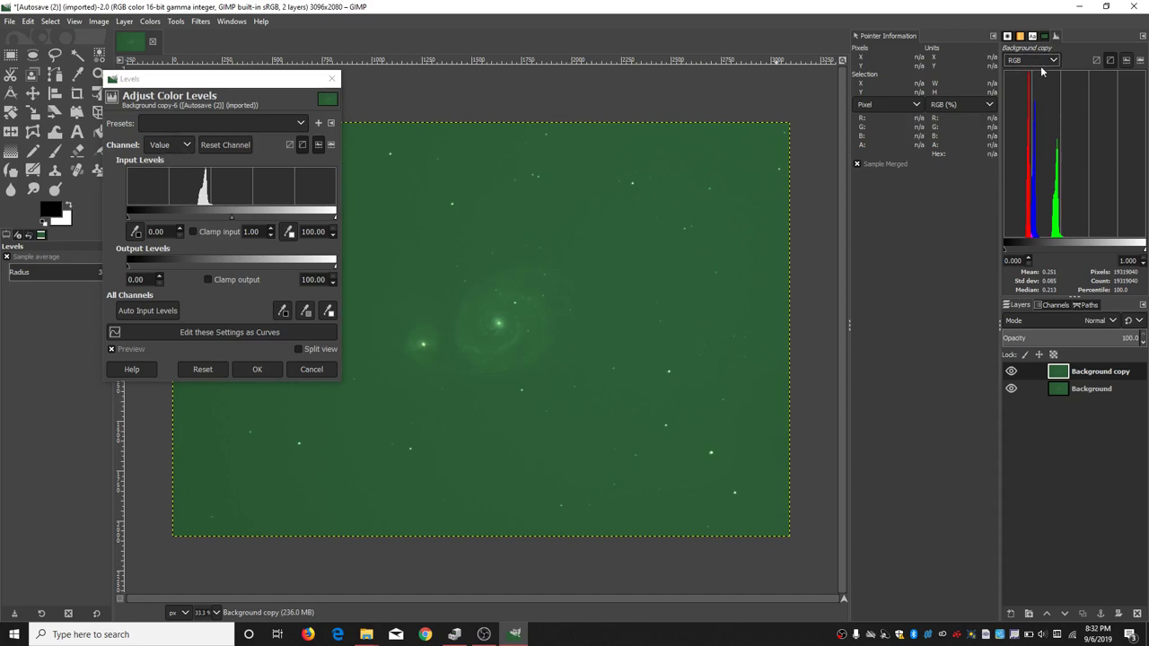
Step: Raise the Red channel's black input slightly in Levels to cut red
left_click(171, 145)
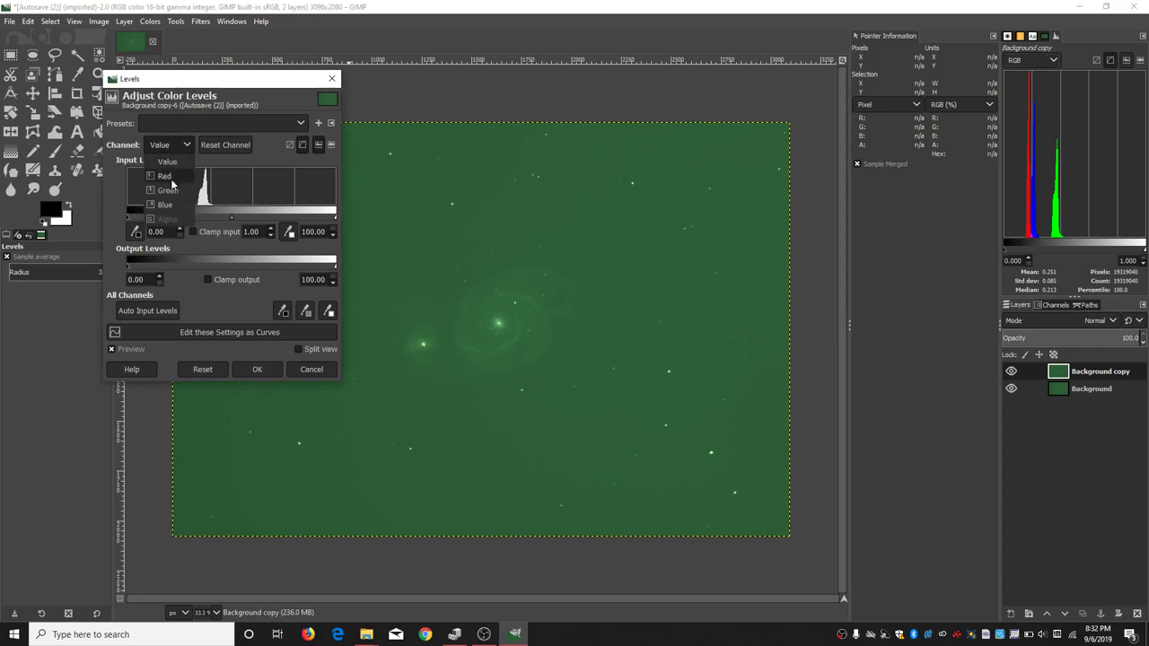
left_click(166, 176)
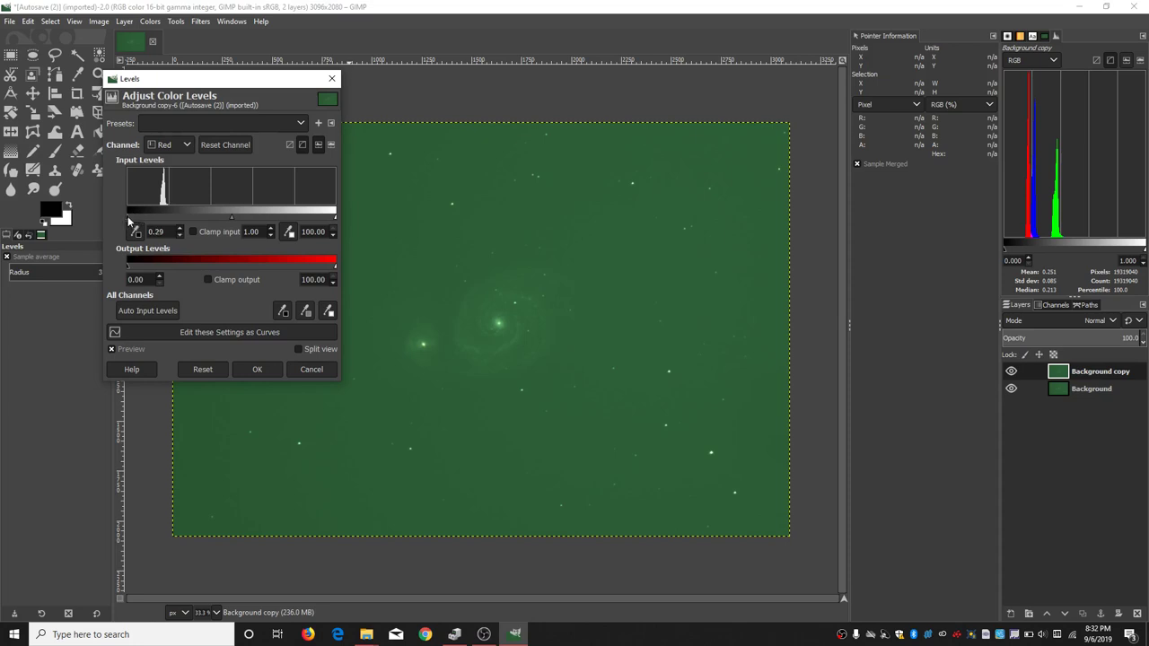
left_click_drag(130, 221, 157, 219)
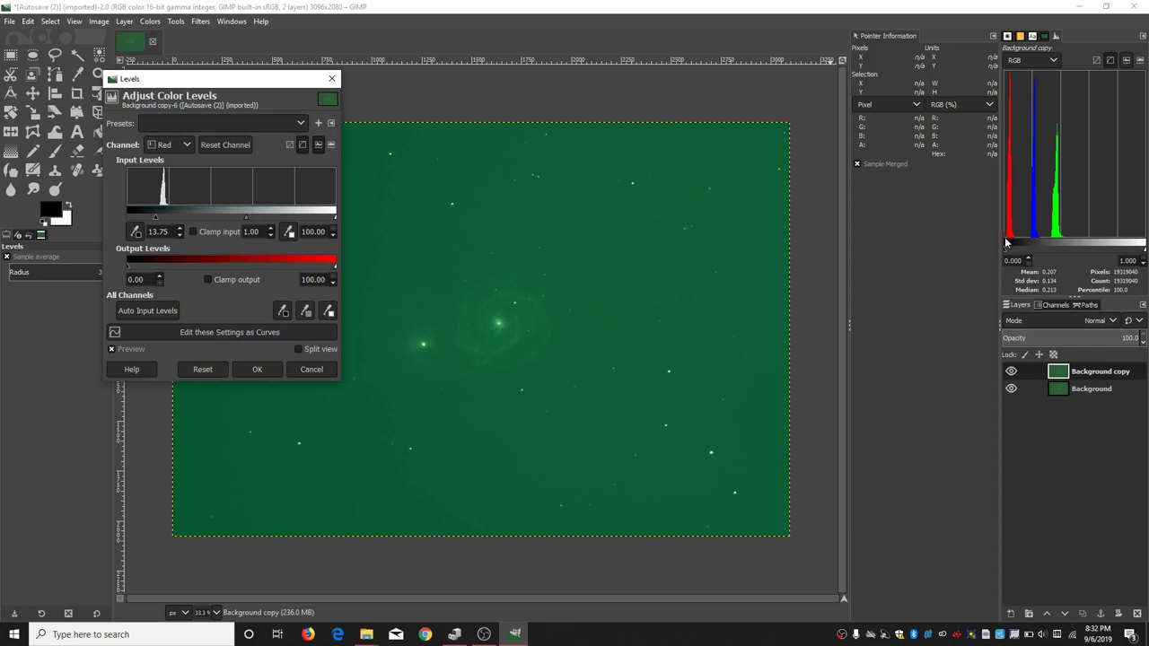
Step: On the Green channel, drag the black input to about 29.5, then step it down
left_click(181, 146)
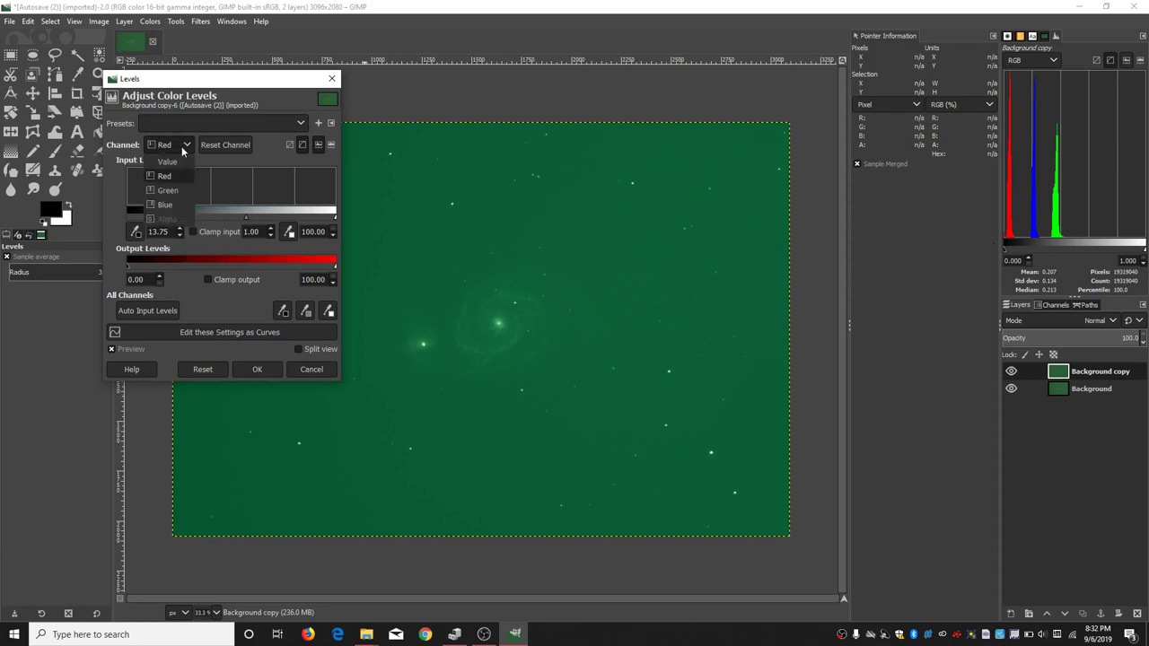
left_click(177, 191)
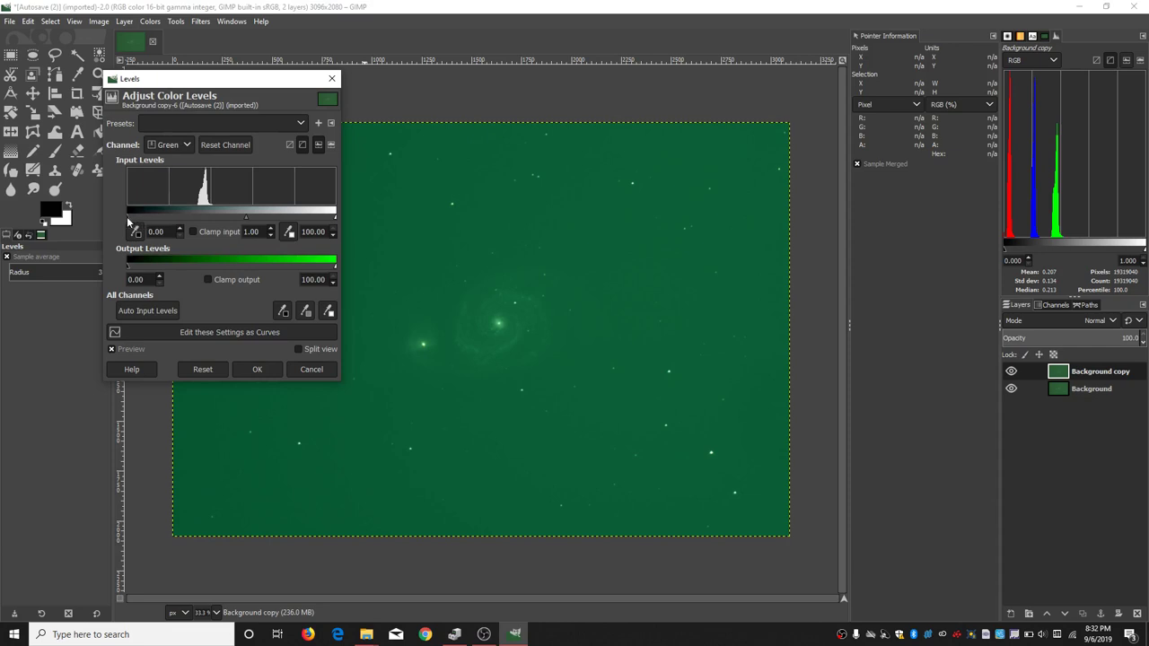
left_click_drag(128, 221, 194, 220)
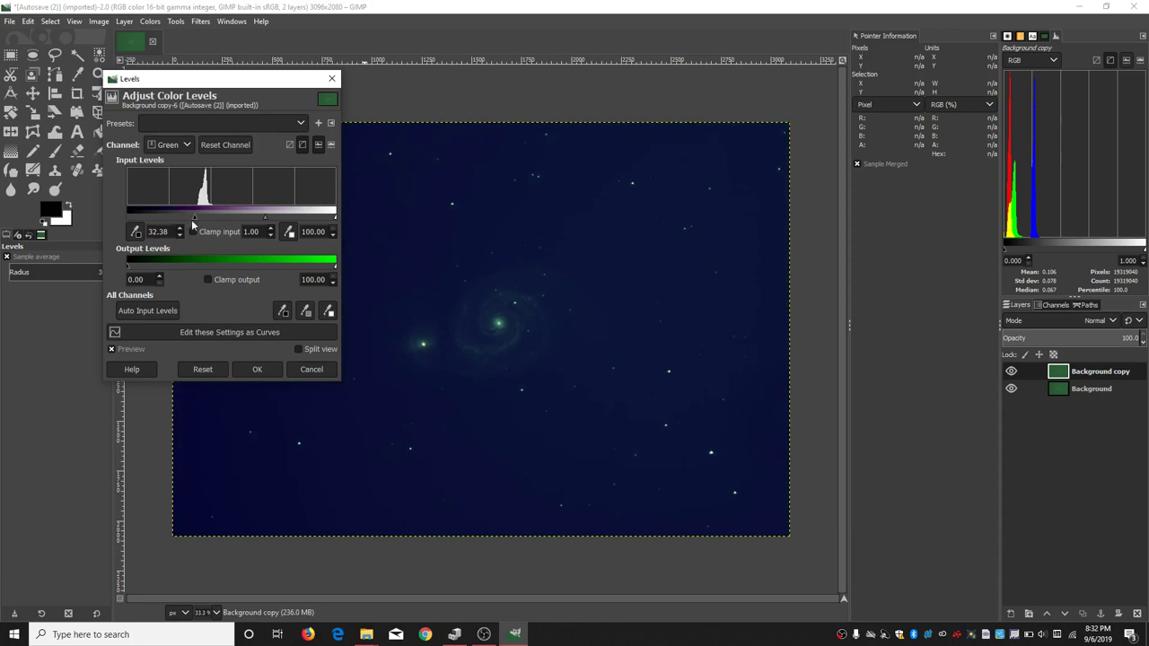
left_click_drag(194, 218, 188, 218)
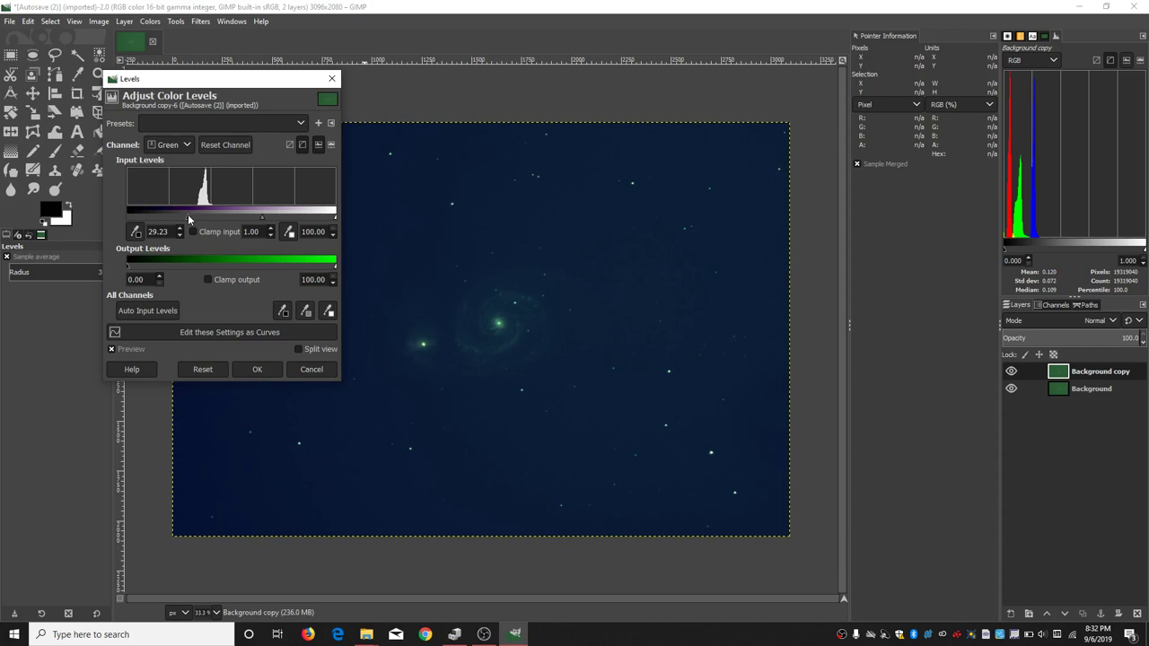
left_click_drag(188, 220, 196, 220)
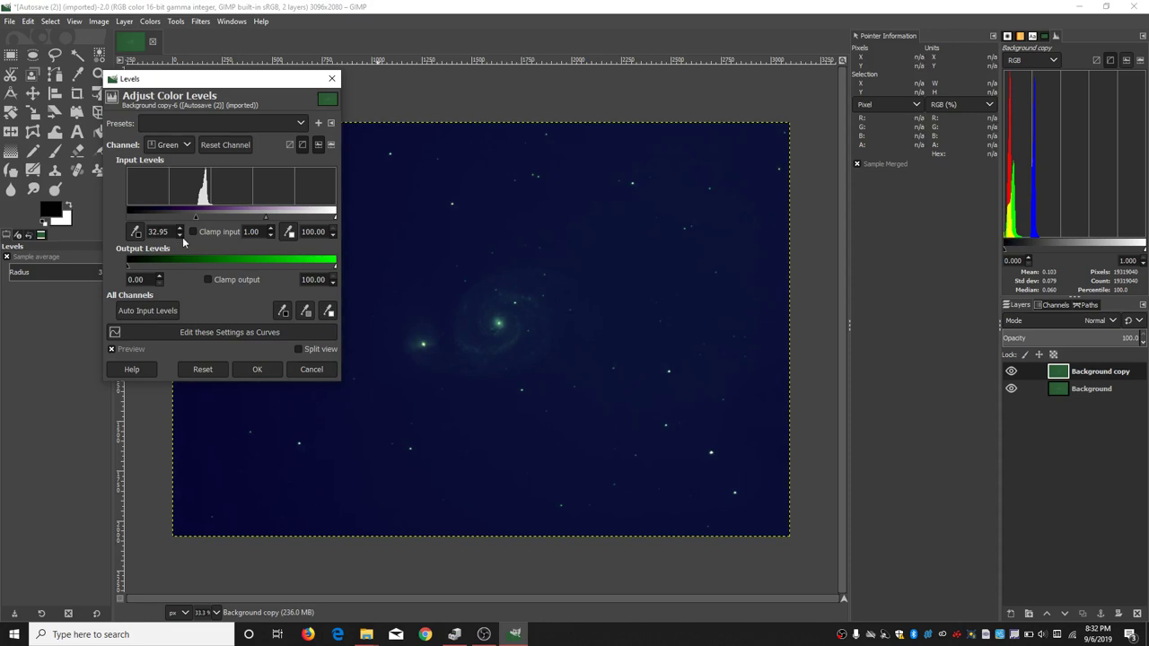
left_click(180, 236)
left_click(180, 235)
left_click(179, 235)
left_click(179, 235)
left_click(180, 235)
left_click(179, 235)
Step: Enter 32 as the Green black input, then nudge it up to 32.12
left_click_drag(168, 232, 110, 231)
type("32")
key("Return")
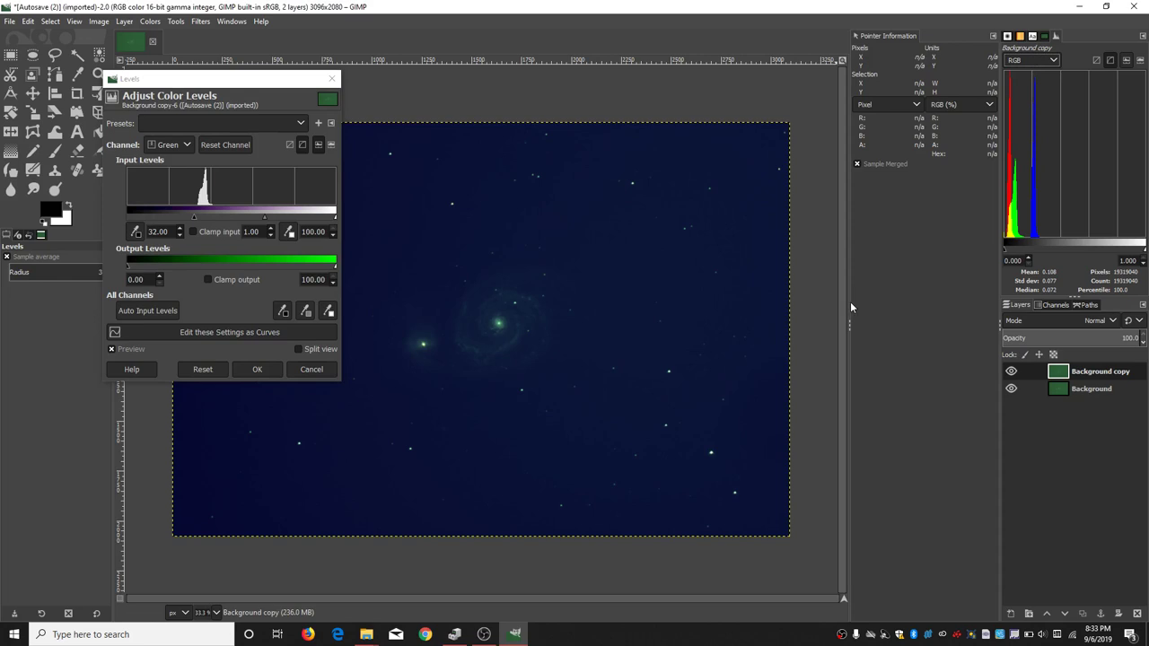
left_click_drag(849, 306, 803, 305)
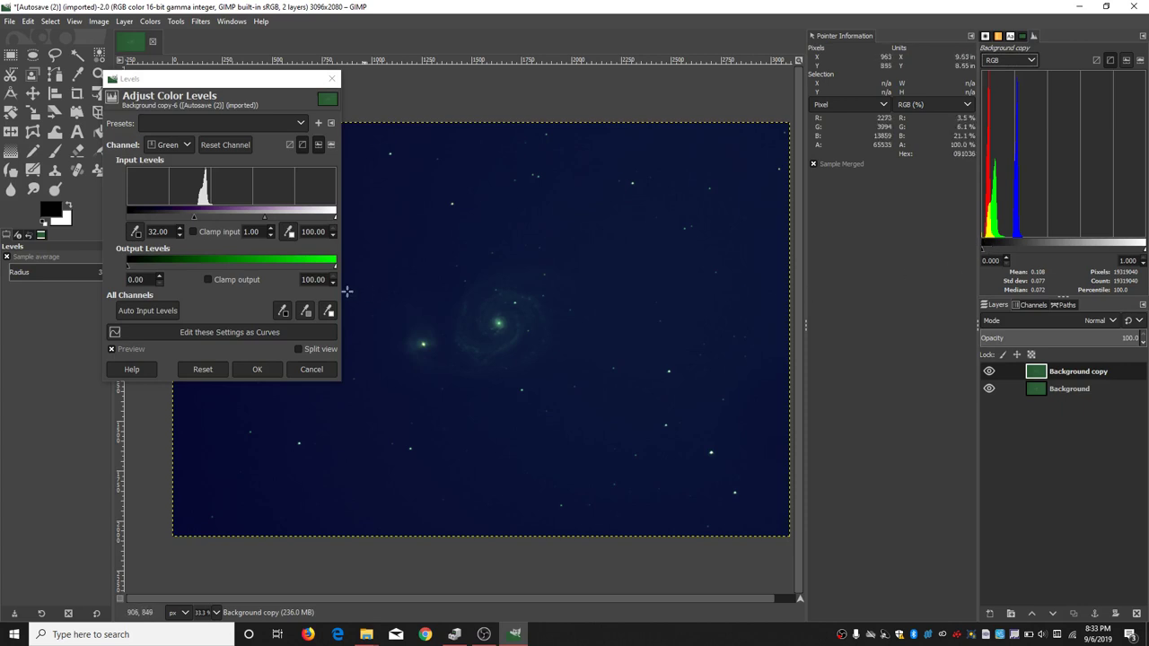
left_click(179, 229)
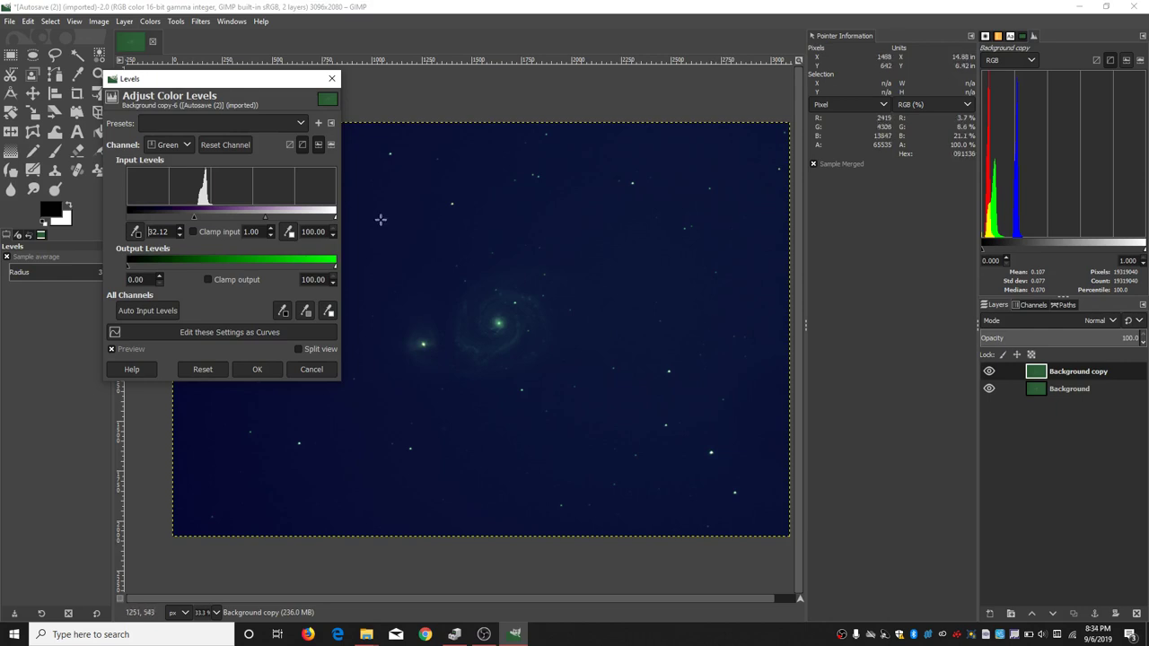
Step: Raise the Blue channel's black input to 17.77, then return Levels to the Green channel
left_click(187, 146)
left_click(166, 205)
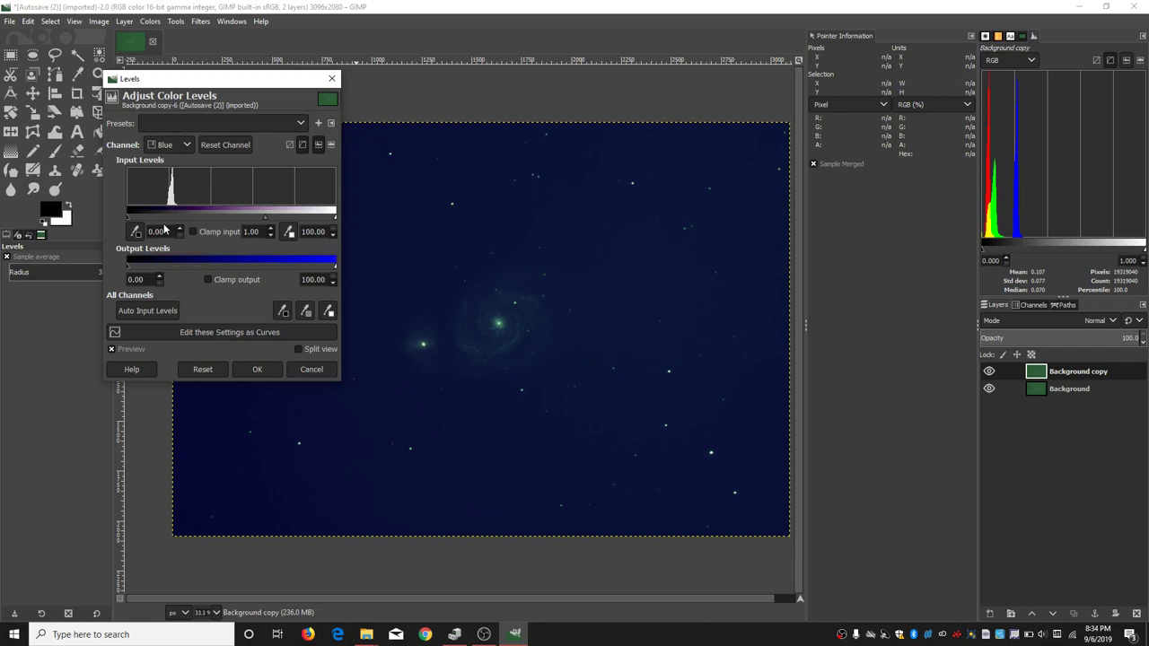
left_click_drag(130, 219, 161, 220)
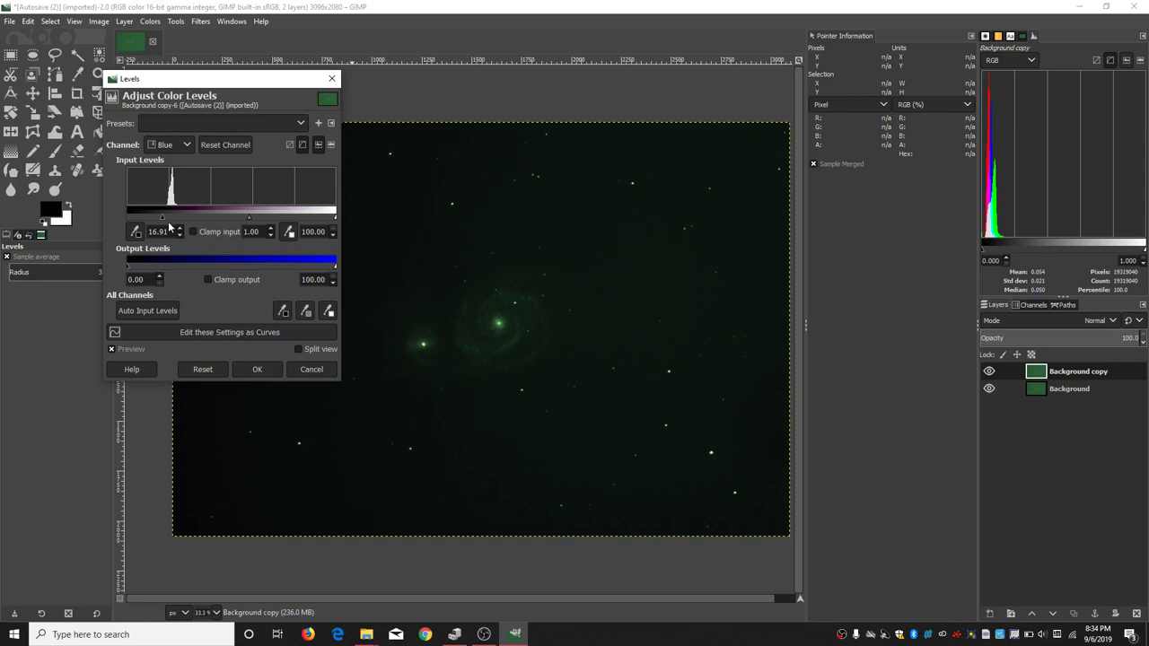
left_click_drag(162, 218, 163, 220)
left_click_drag(162, 219, 165, 220)
left_click_drag(164, 221, 162, 221)
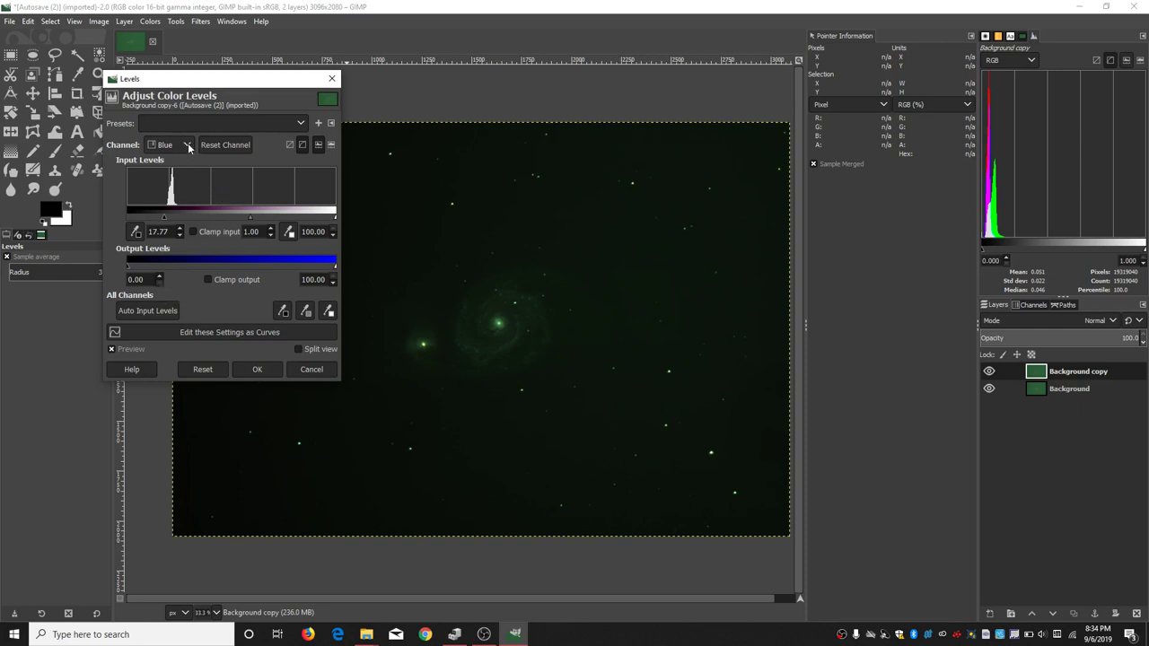
left_click(187, 145)
left_click(184, 190)
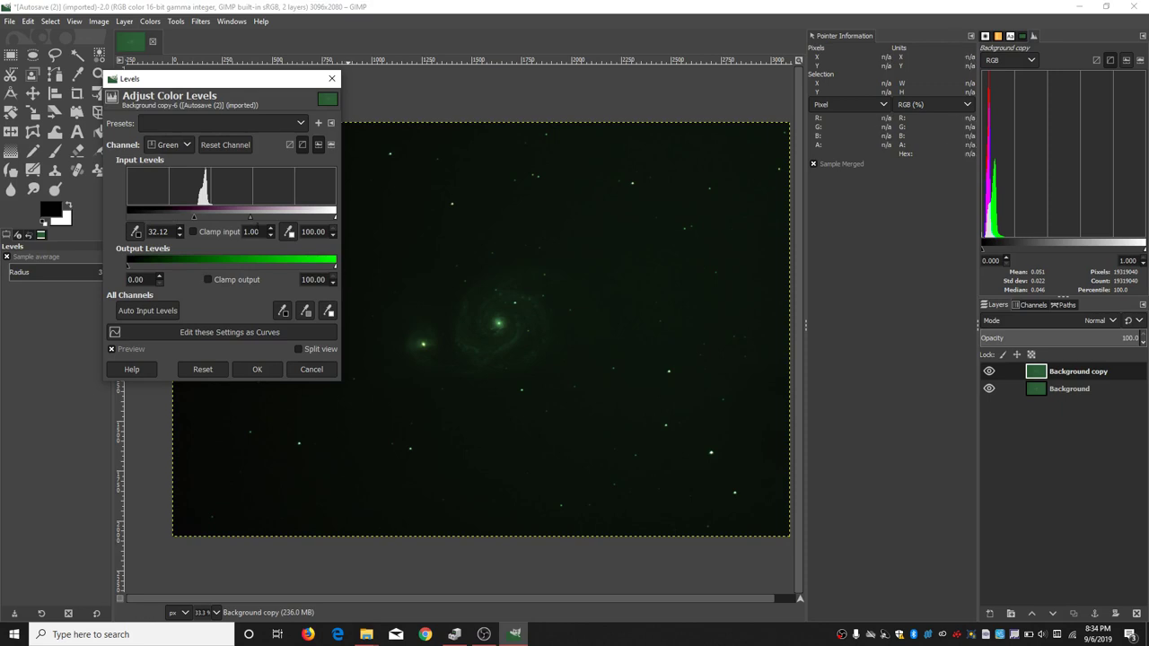
Step: Lower the Green gamma from 1.00 to 0.90 and ease its black input down slightly
left_click(271, 229)
left_click(271, 236)
left_click_drag(266, 222, 268, 221)
left_click(266, 221)
left_click_drag(267, 222, 268, 222)
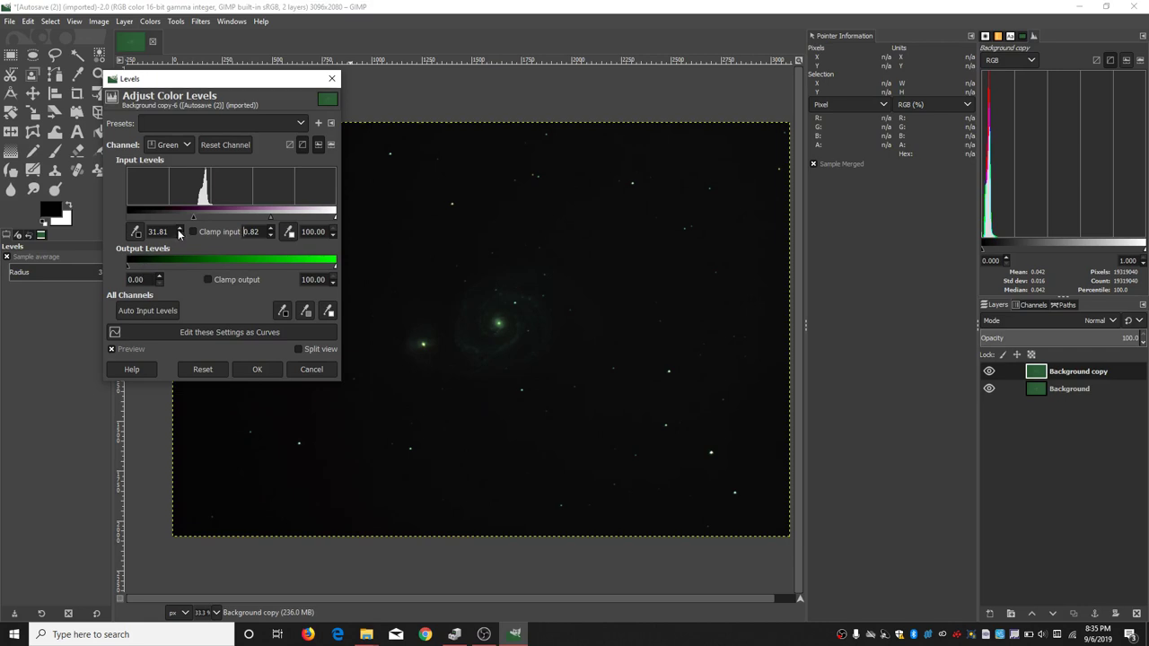
left_click_drag(193, 218, 190, 220)
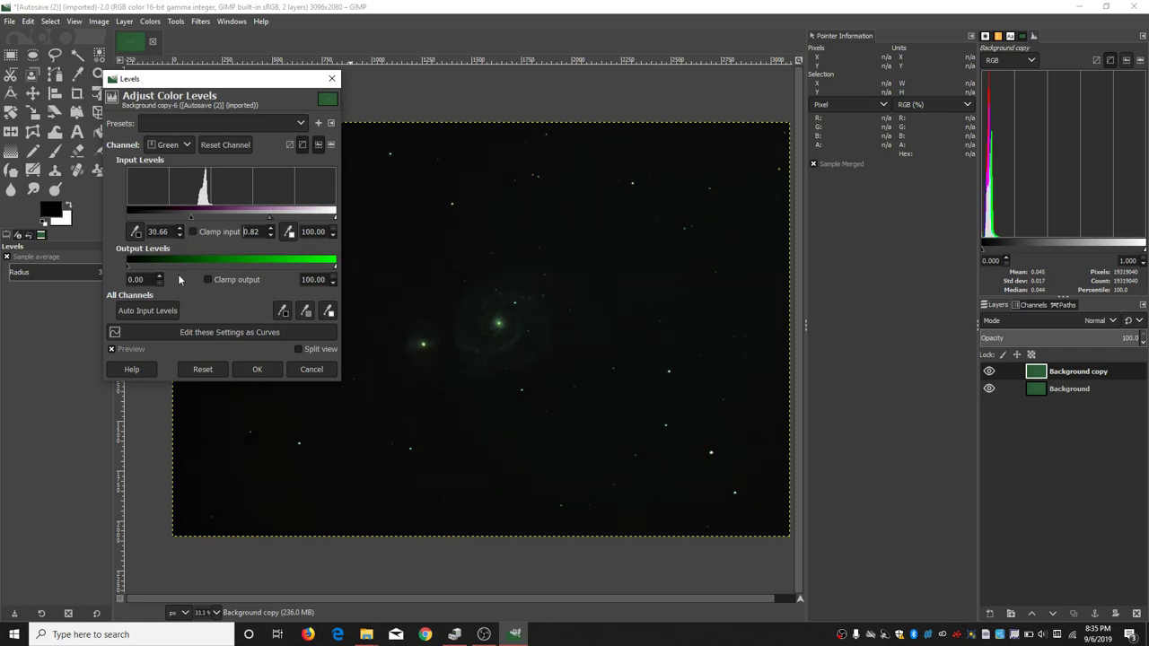
Step: Bring the Green gamma down to 0.72 and commit the value
left_click(270, 229)
left_click_drag(270, 216, 276, 222)
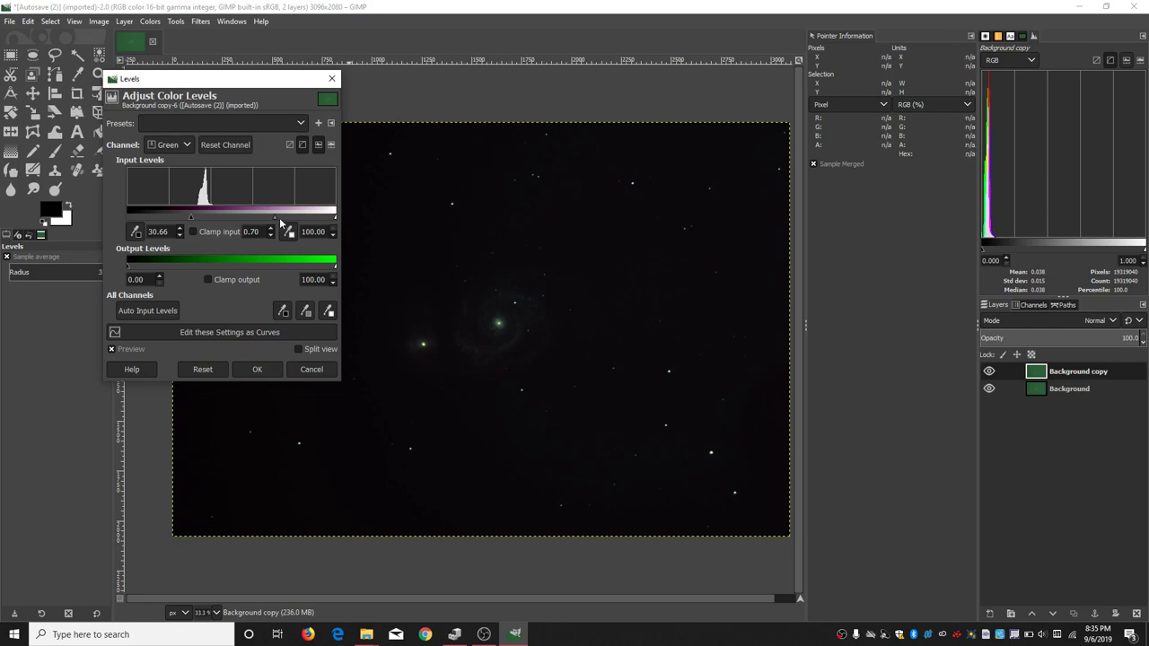
left_click_drag(275, 216, 272, 218)
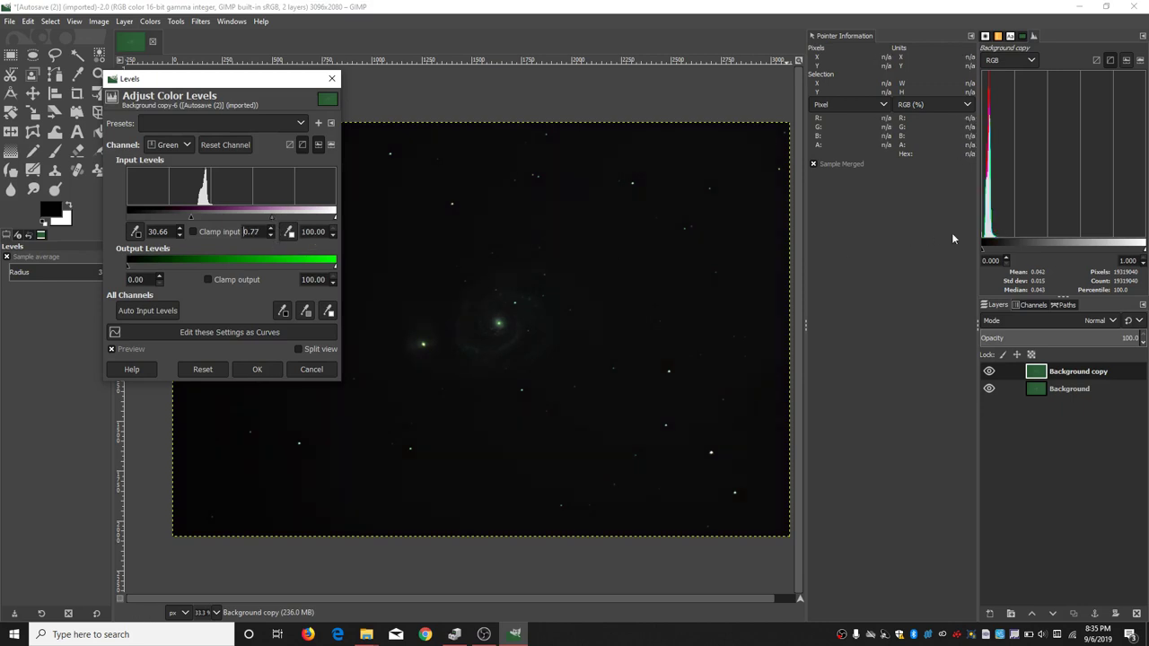
left_click(272, 237)
key("Return")
Step: Nudge the Green channel's black input to 29.90 and its gamma to 0.71
left_click(272, 230)
left_click_drag(190, 222, 190, 224)
left_click(180, 235)
left_click(180, 235)
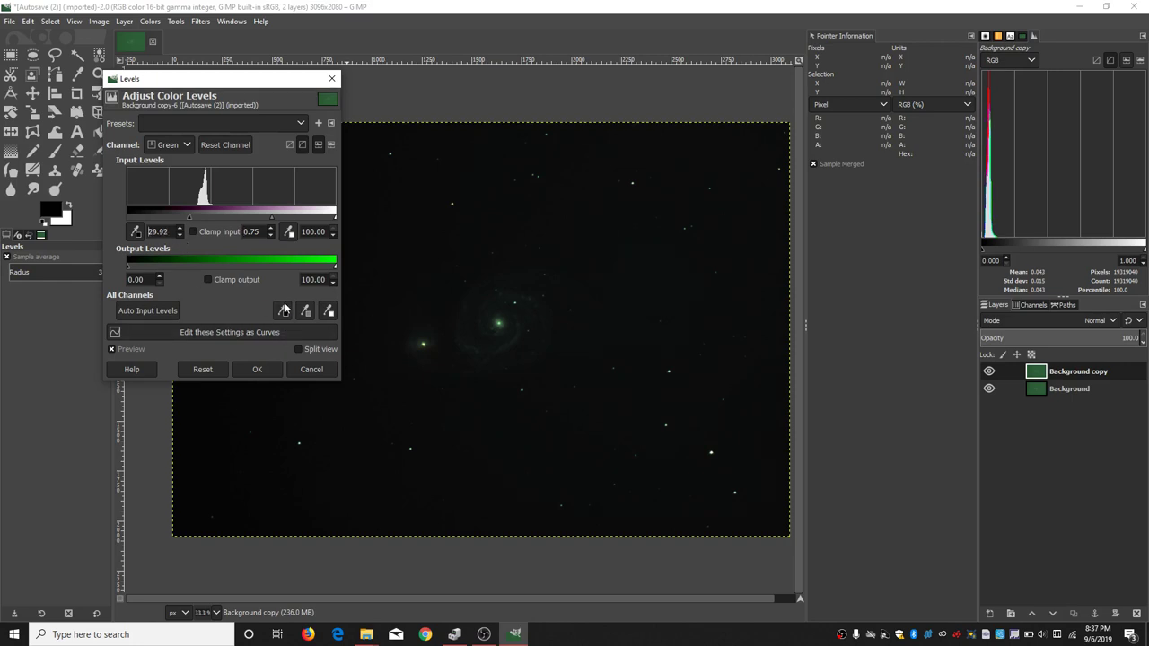
left_click(270, 228)
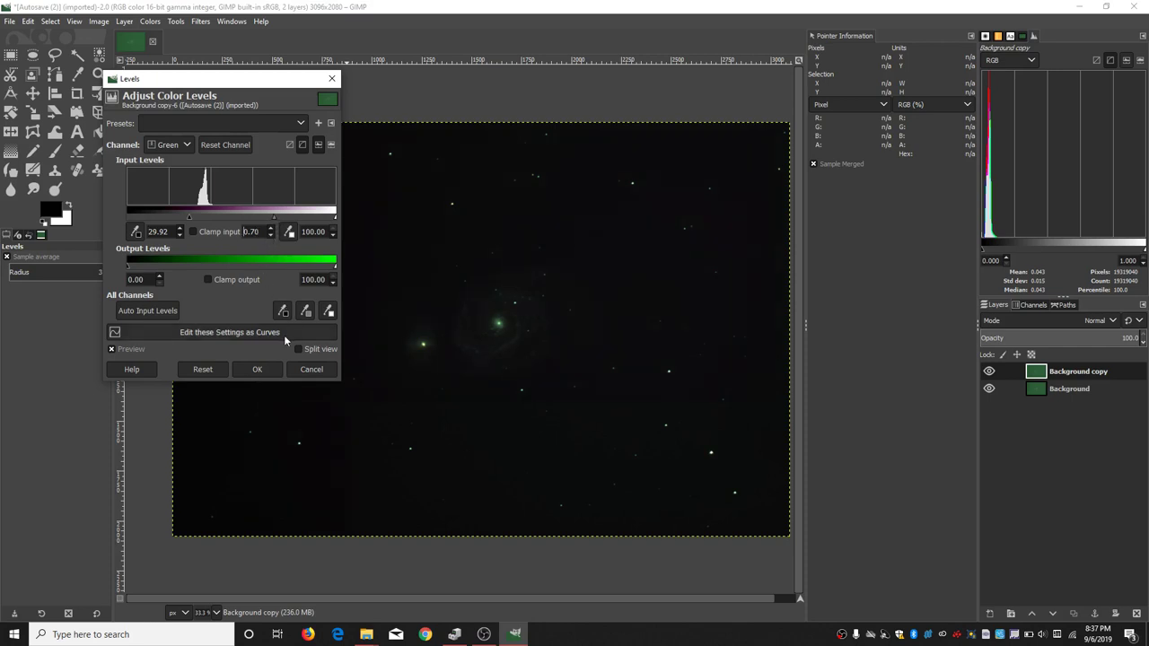
left_click(270, 229)
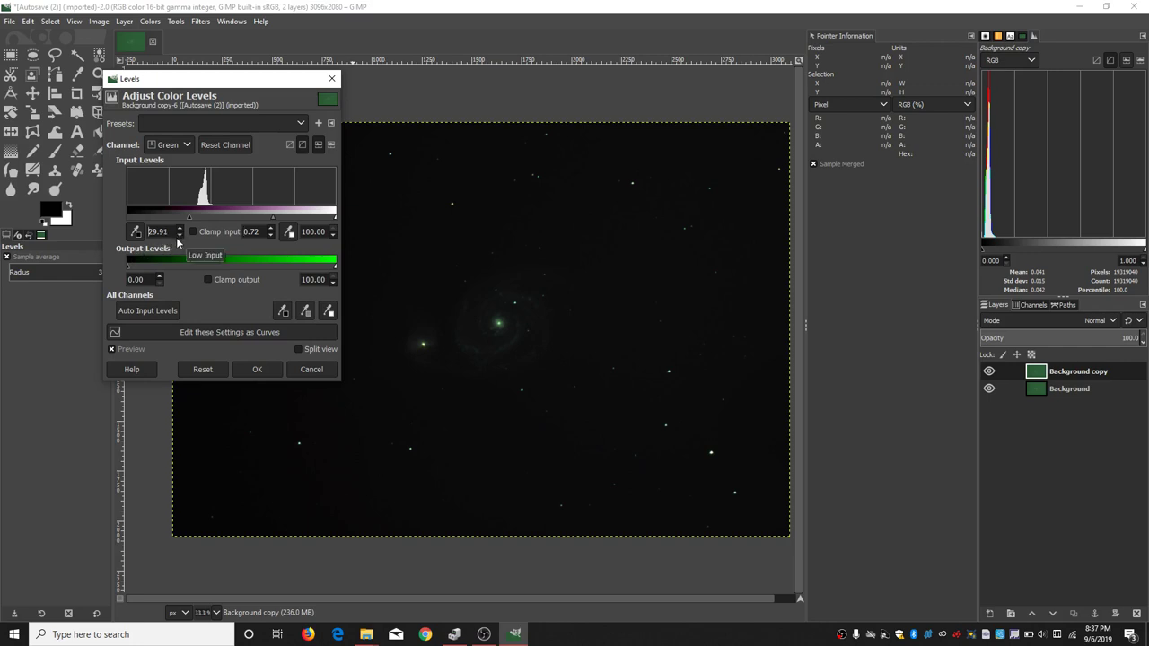
left_click(179, 237)
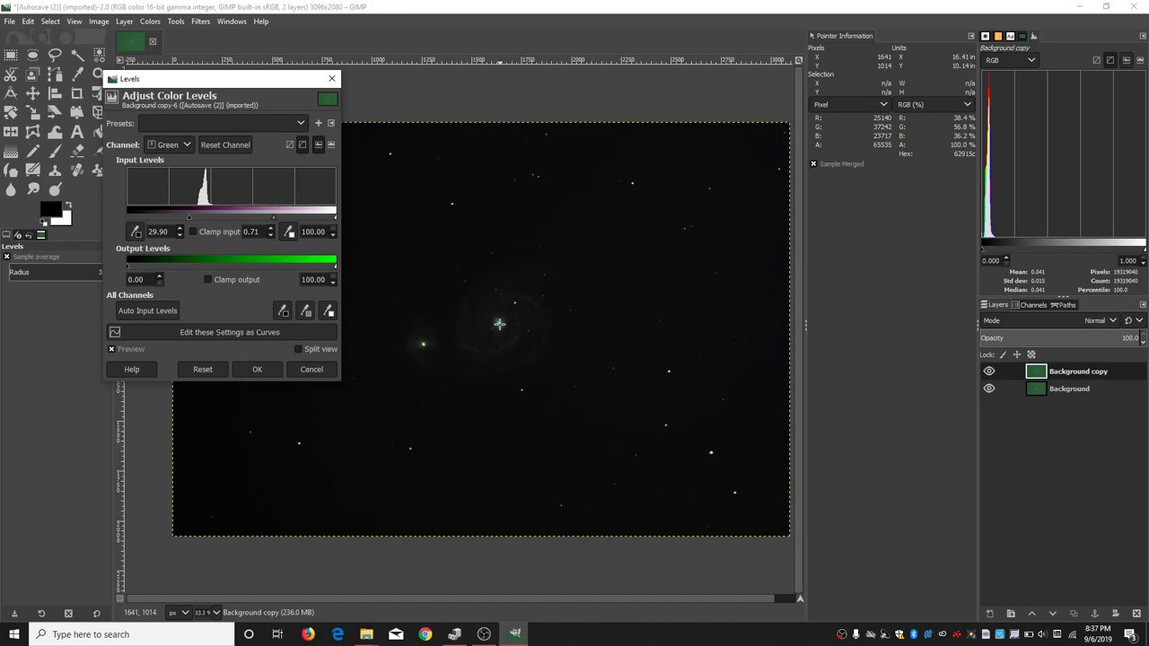
Step: Inspect the Red channel in Levels, then return to the Green channel
left_click(186, 148)
left_click(174, 179)
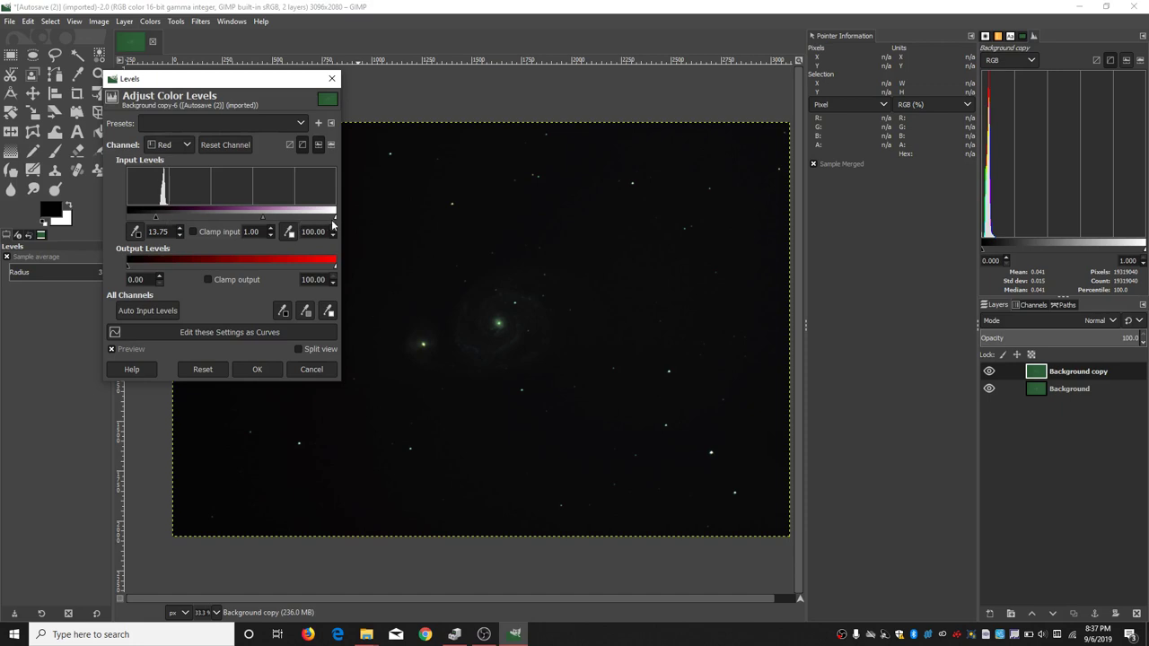
left_click(177, 145)
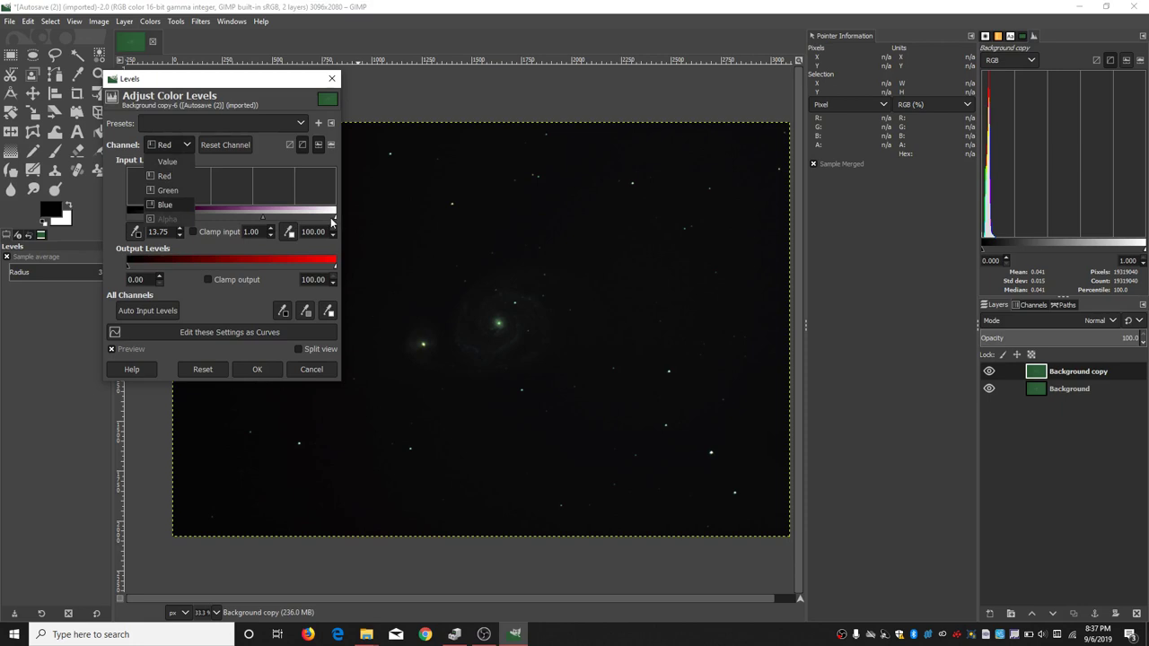
left_click(174, 191)
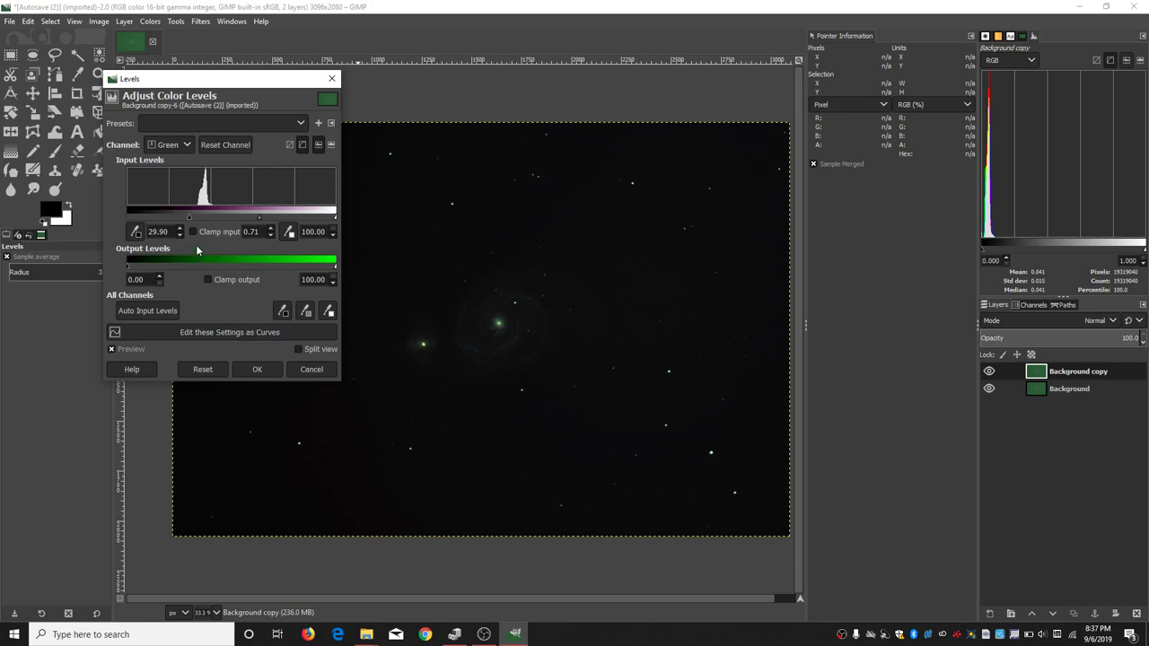
Step: Set the Green channel gamma to 0.73
left_click(271, 235)
left_click(273, 229)
left_click(273, 230)
left_click(272, 231)
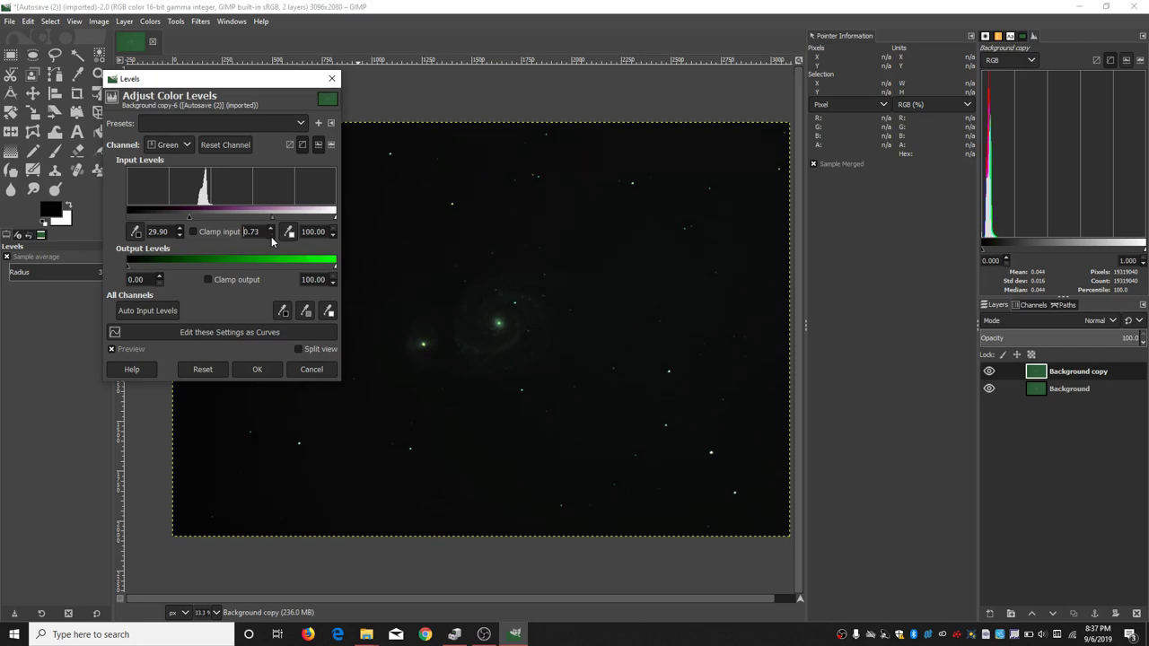
double_click(271, 235)
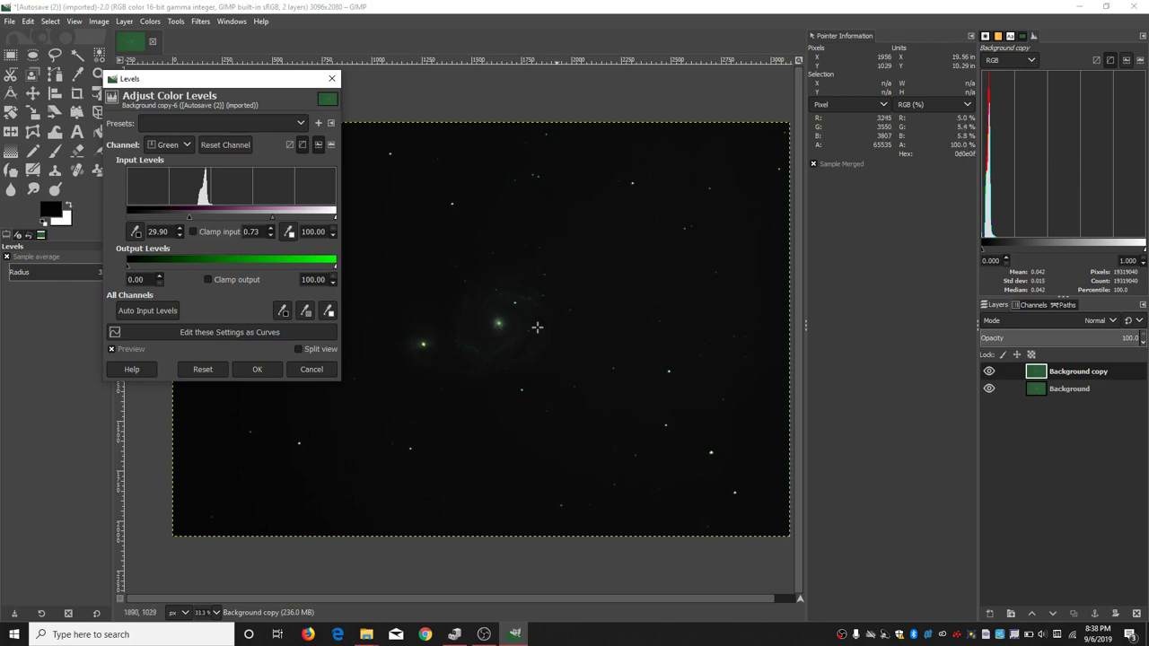
Step: Apply the Levels changes to Background copy and duplicate it as Background copy #1
left_click(255, 370)
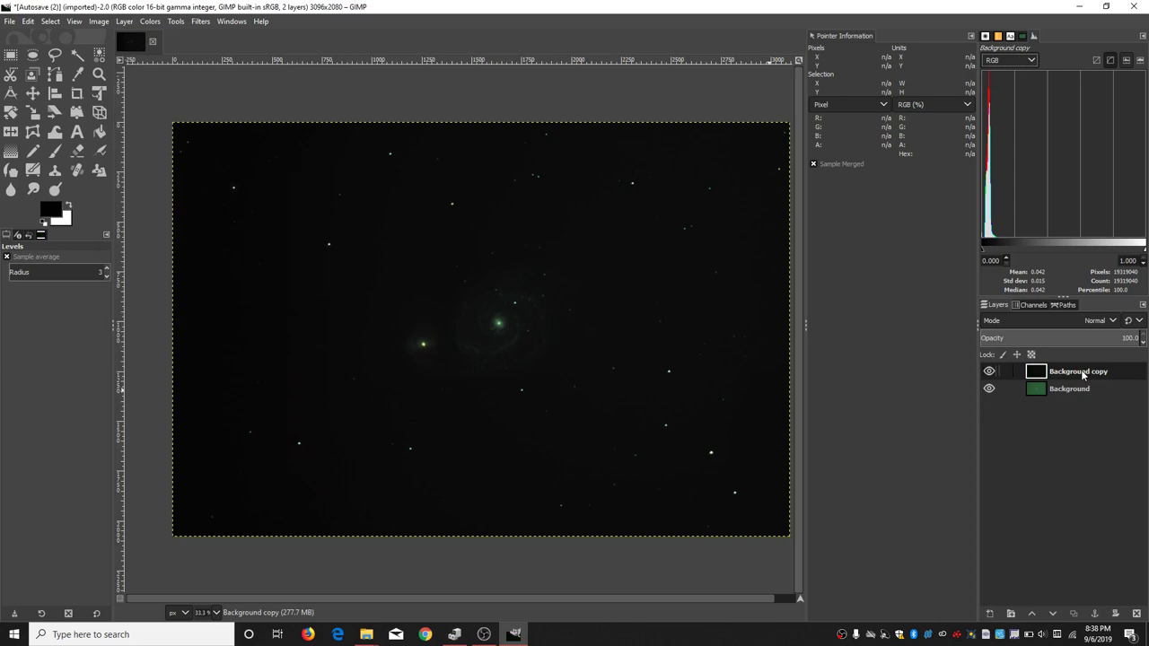
right_click(1083, 375)
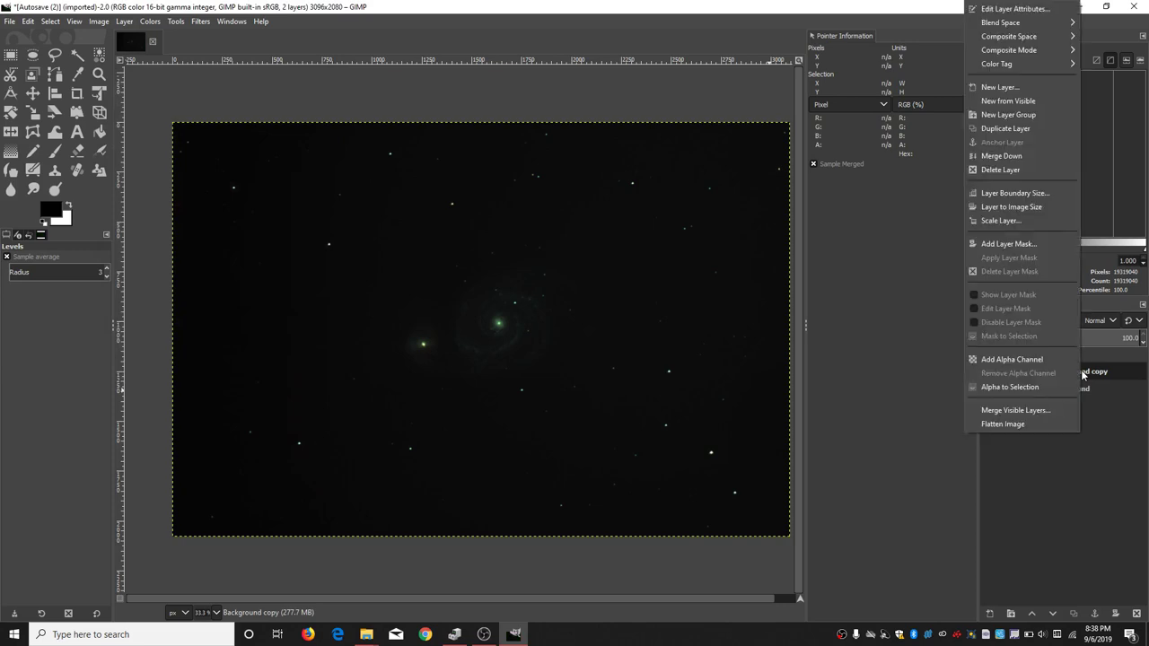
left_click(1058, 128)
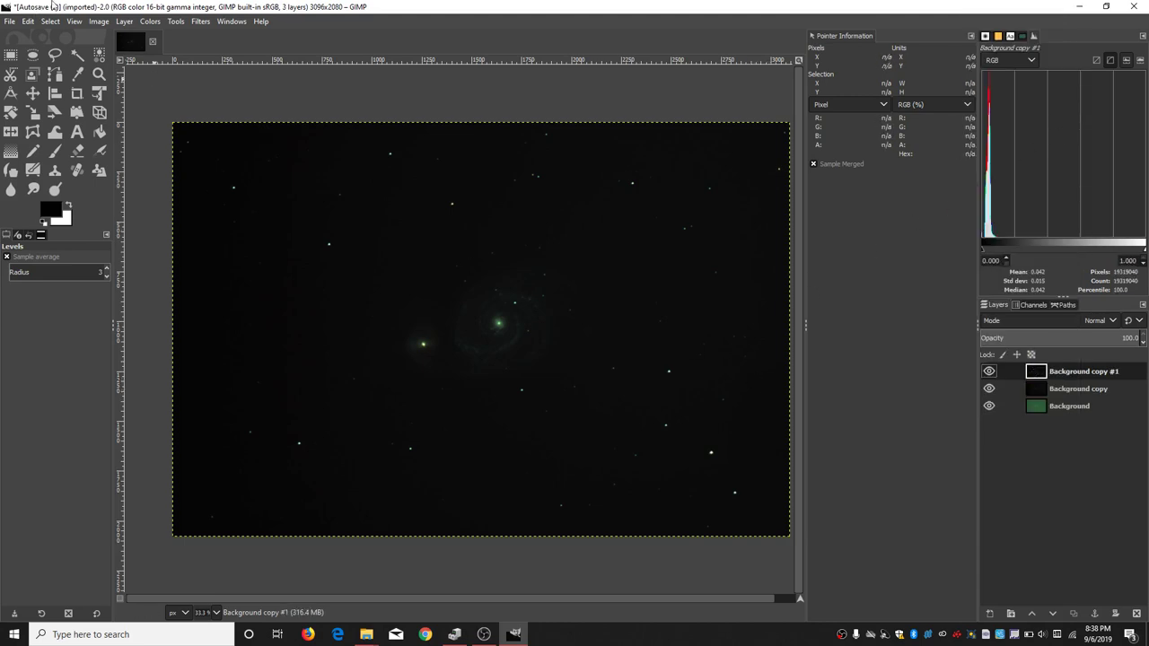
left_click(150, 22)
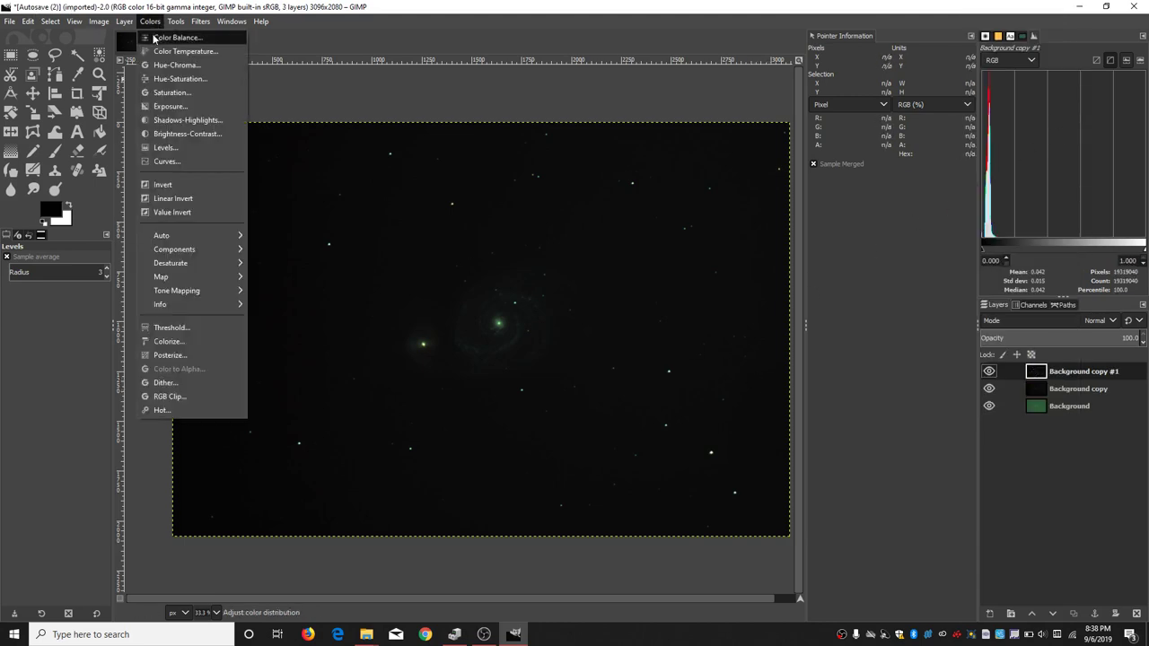
left_click(192, 149)
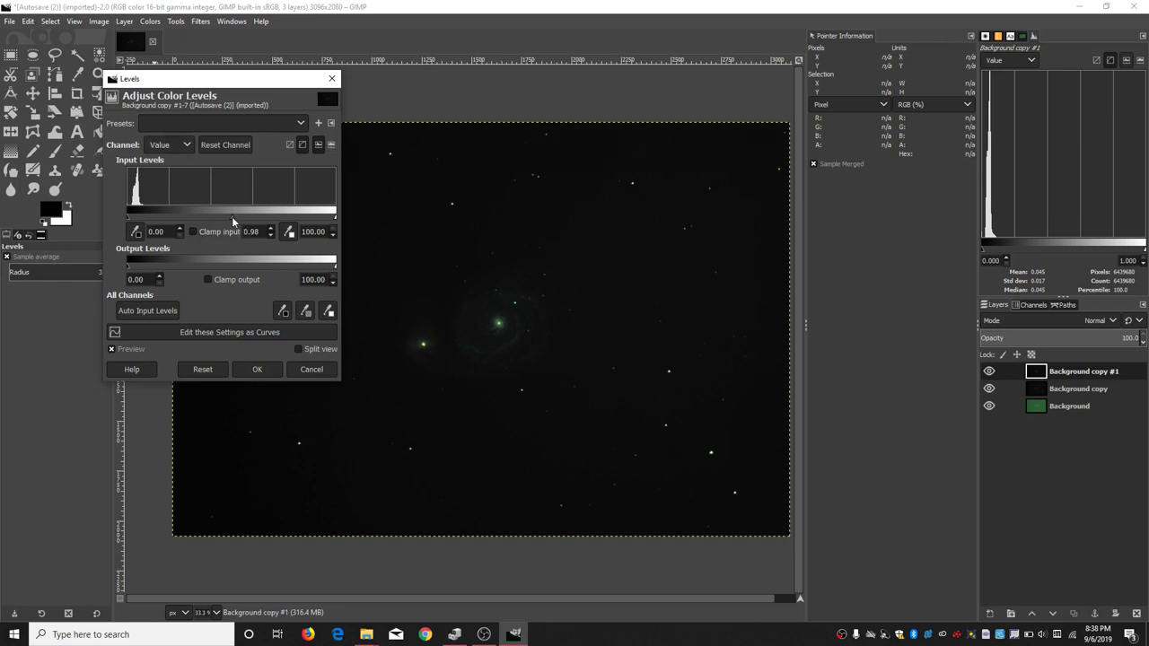
left_click_drag(231, 216, 205, 216)
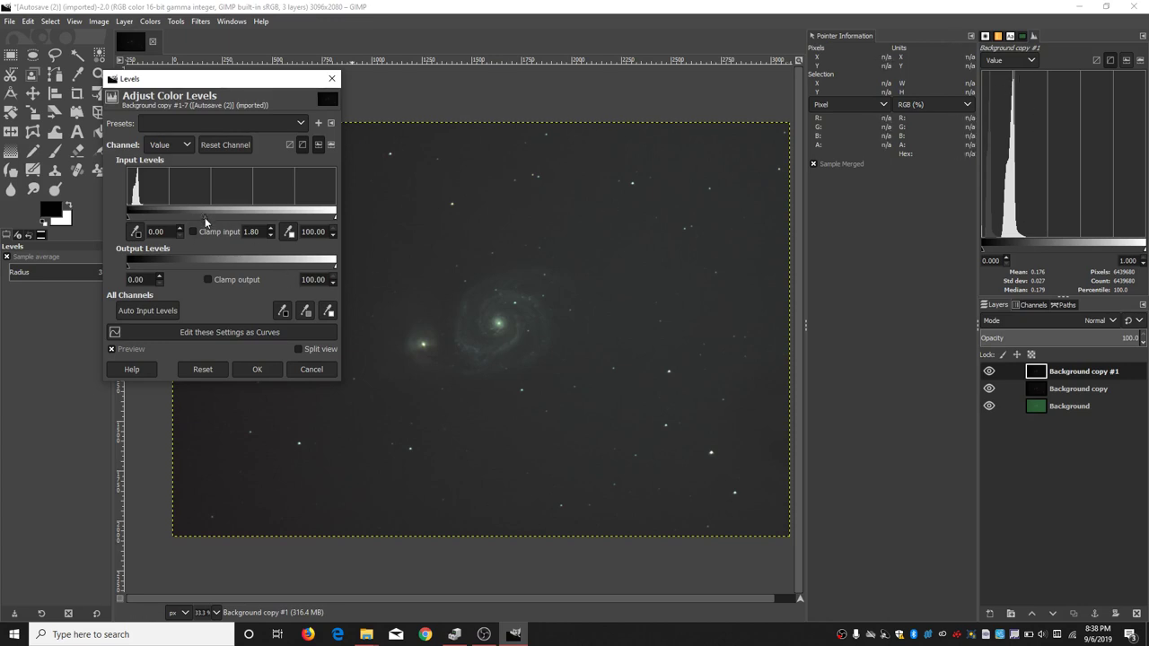
left_click_drag(203, 217, 202, 217)
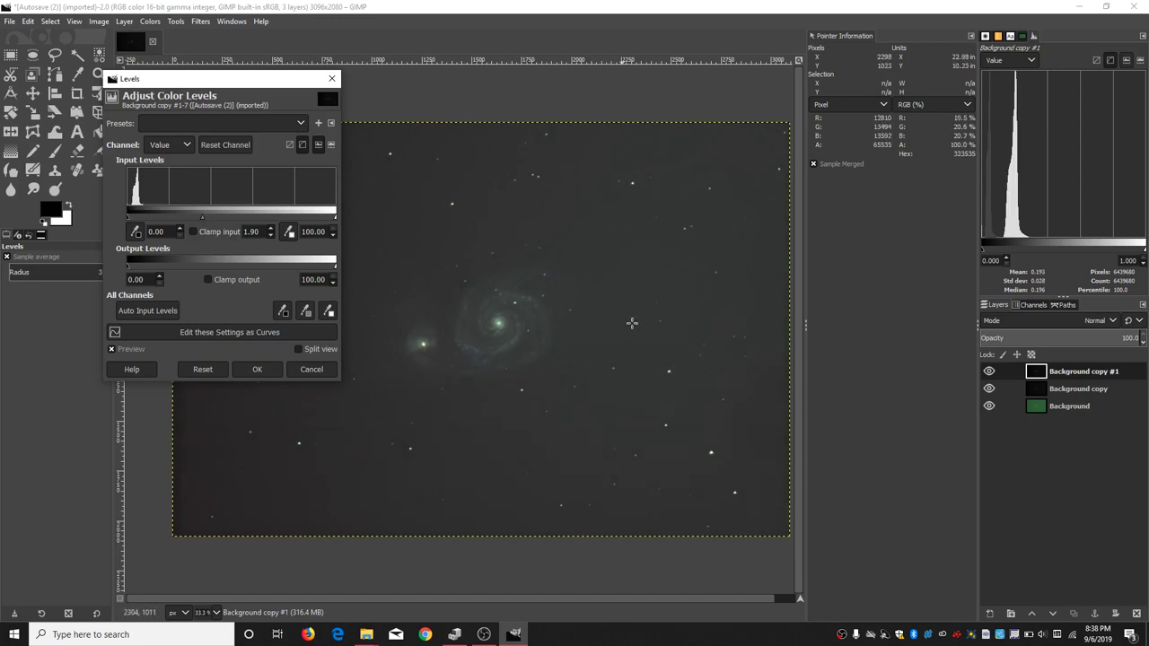
left_click(271, 369)
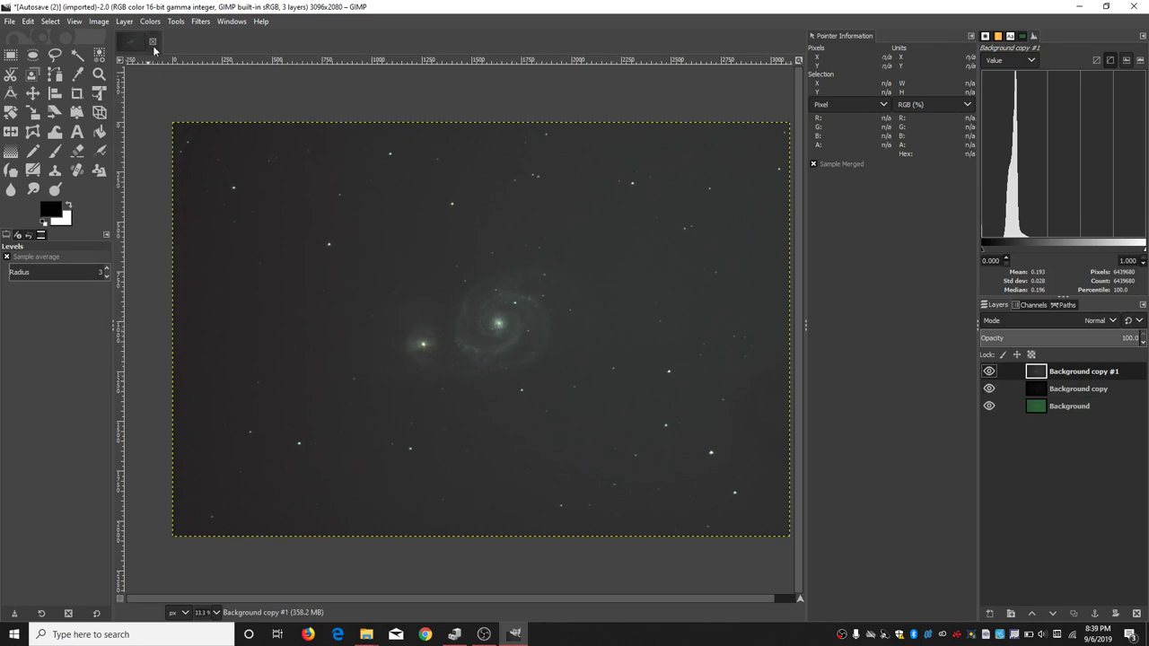
left_click(174, 22)
Step: Skip Curves and apply Levels to Background copy #1 with black input 12.32 and gamma 1.37
mouse_move(151, 23)
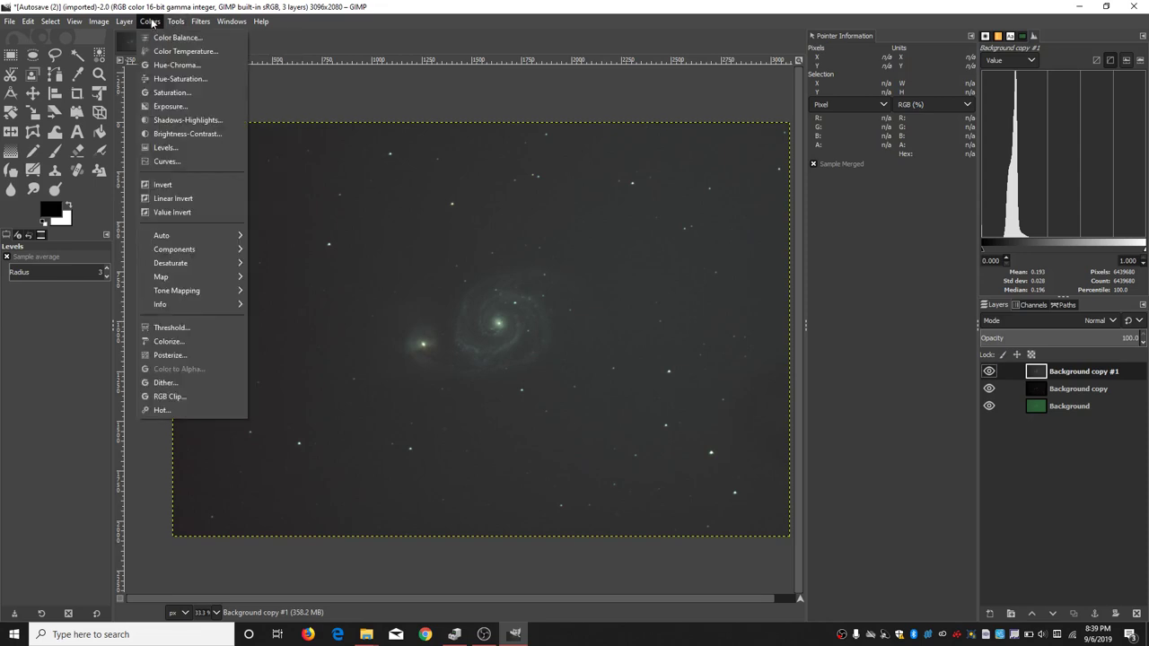
left_click(167, 162)
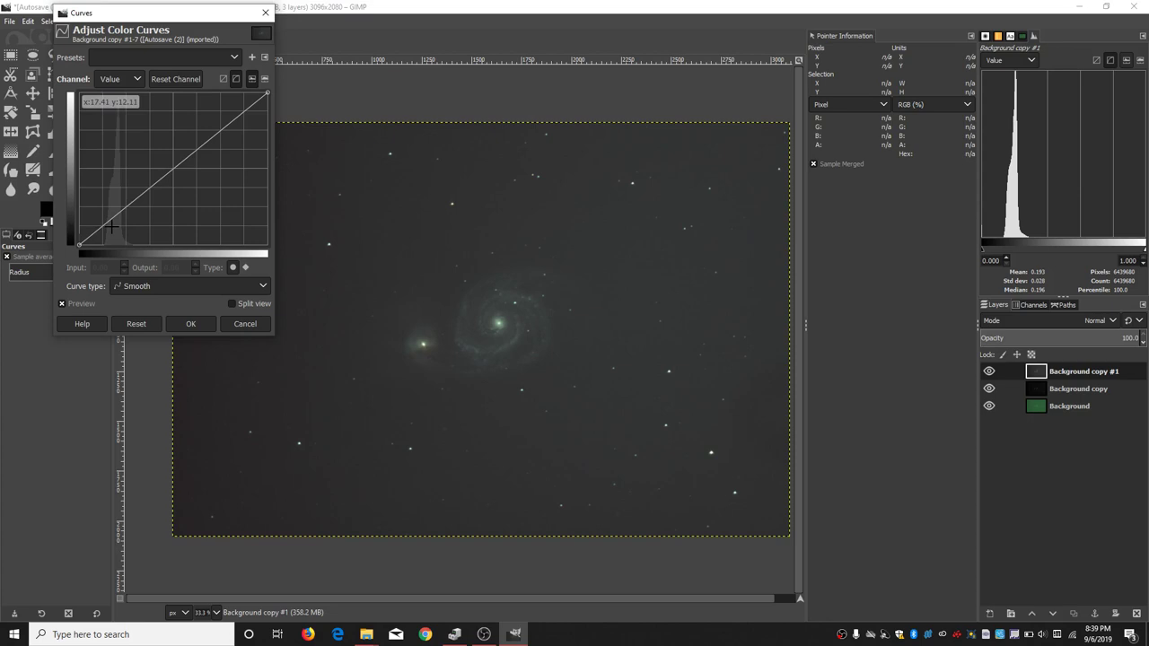
left_click(244, 324)
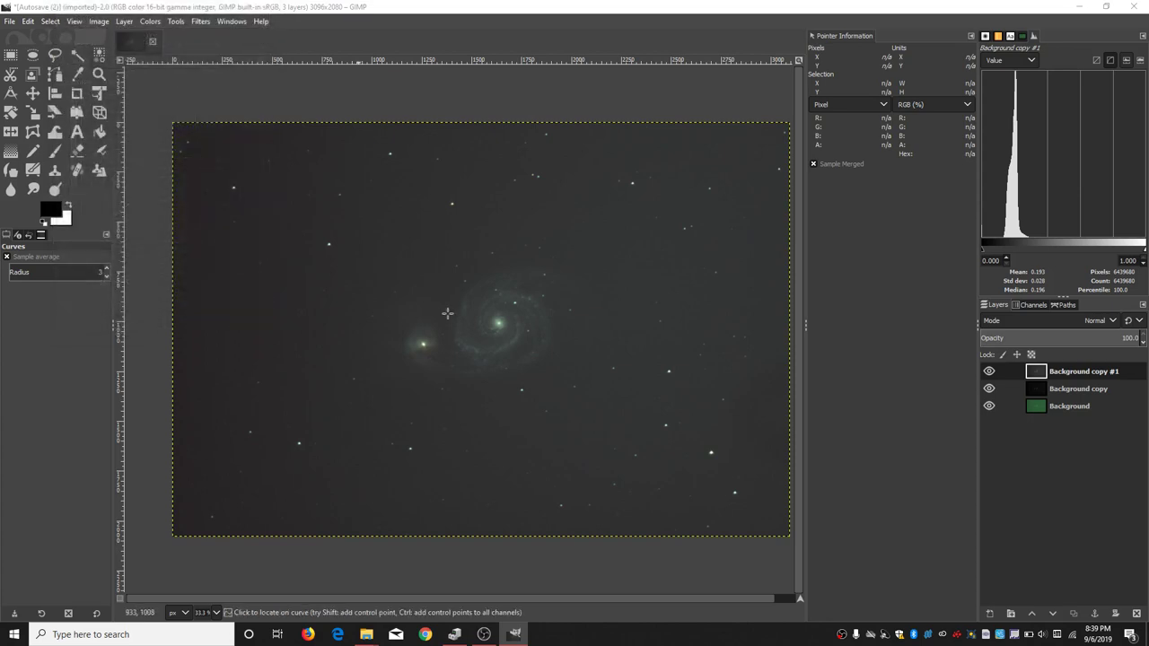
left_click(157, 24)
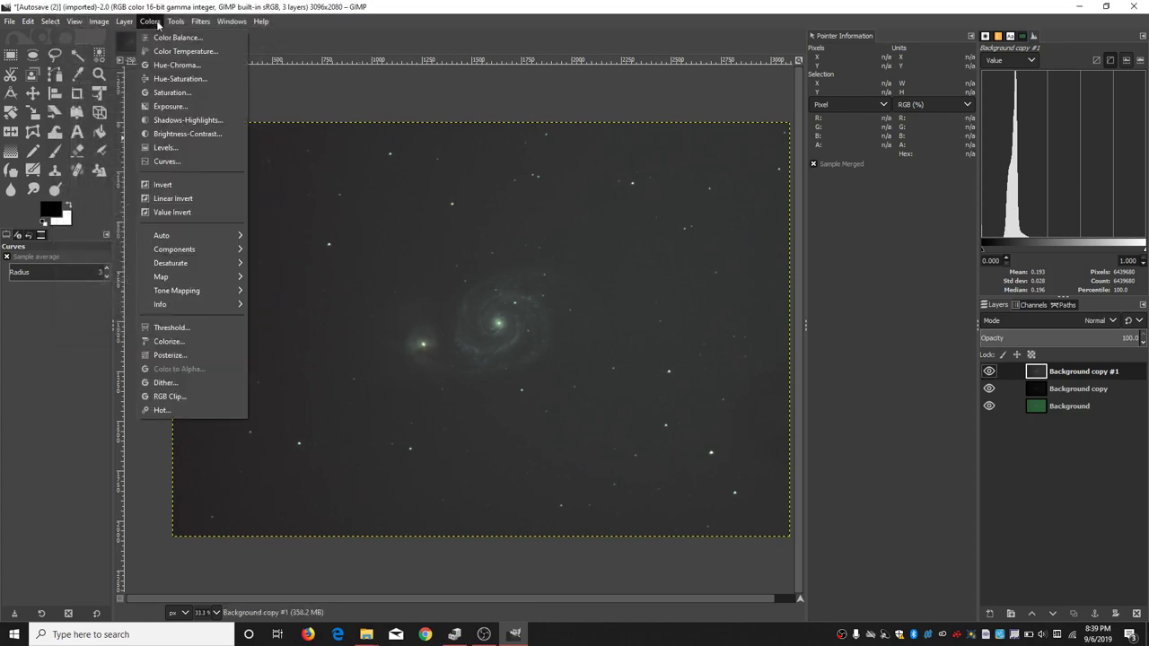
left_click(165, 146)
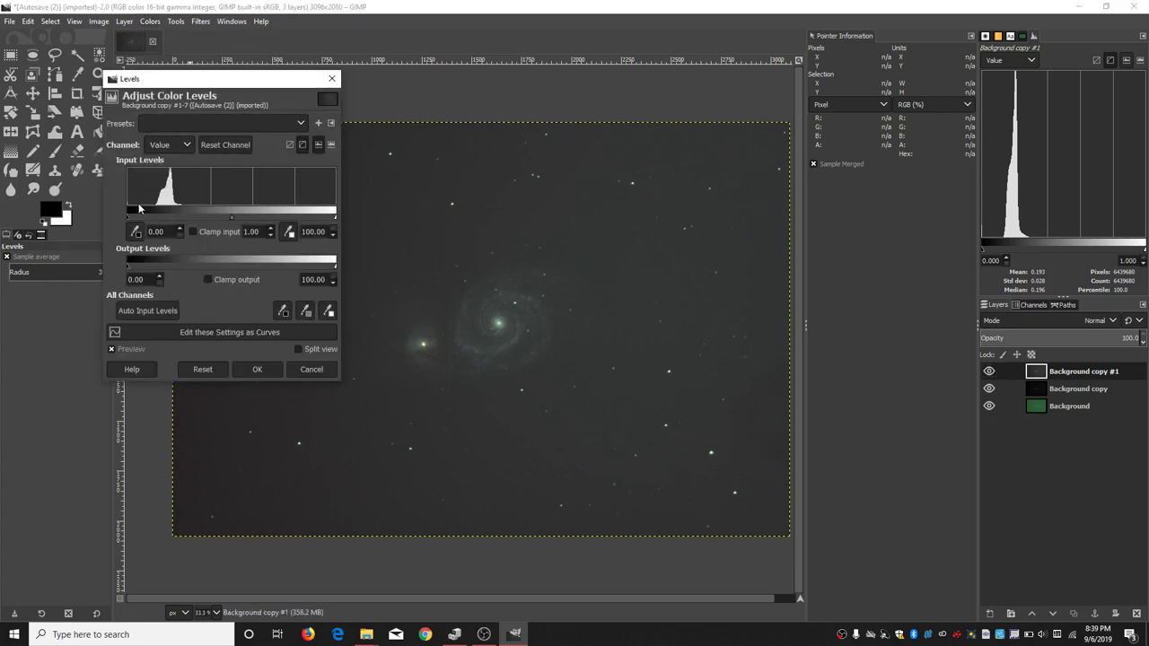
left_click_drag(129, 218, 152, 216)
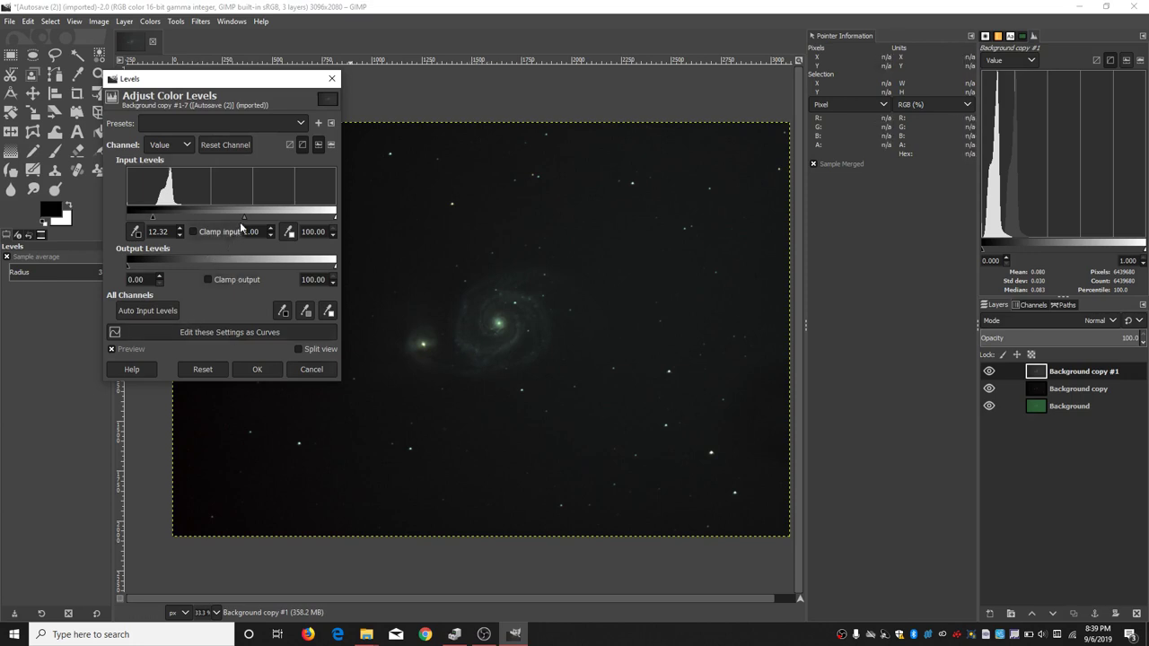
left_click_drag(244, 216, 234, 217)
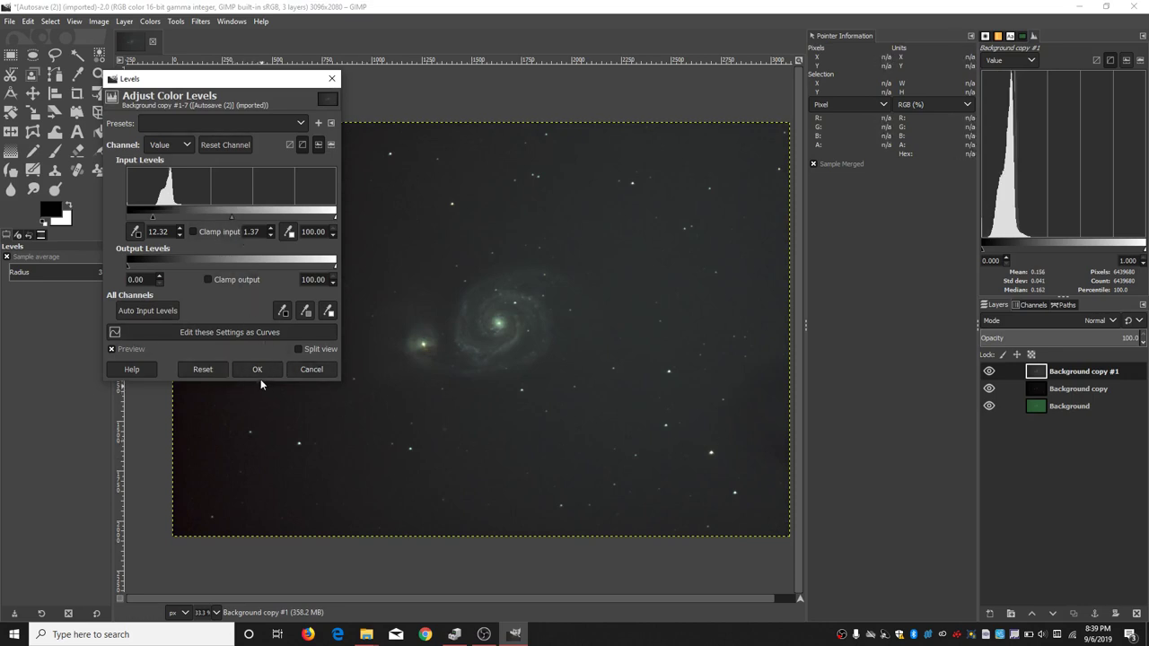
left_click(262, 377)
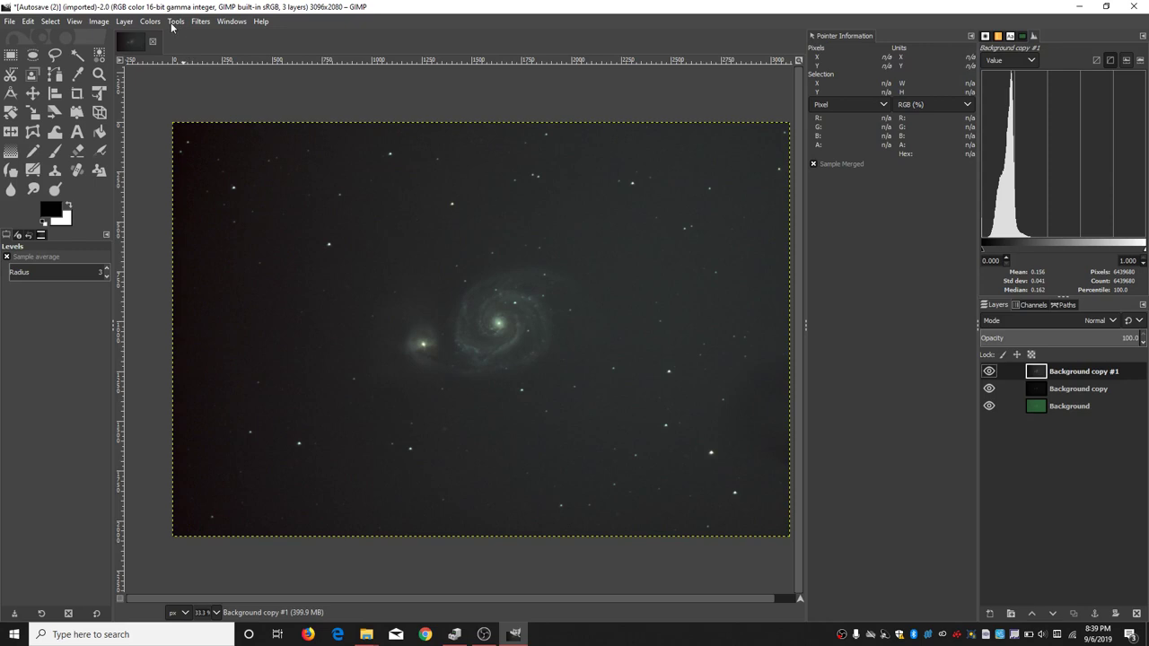
left_click(149, 22)
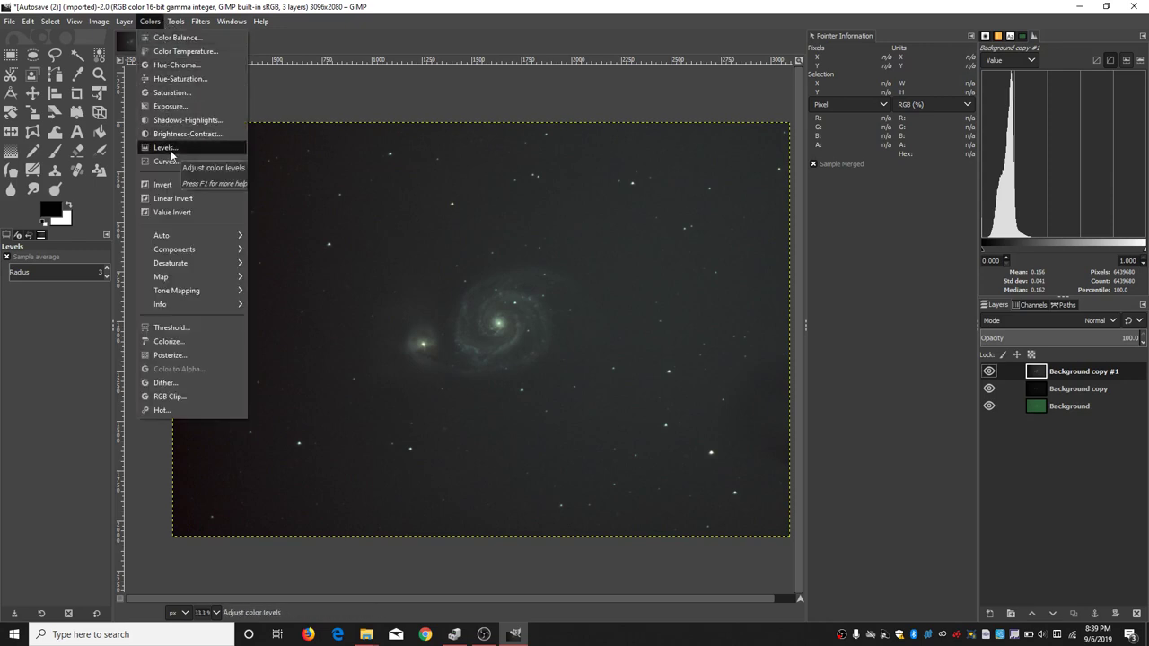
left_click(1104, 376)
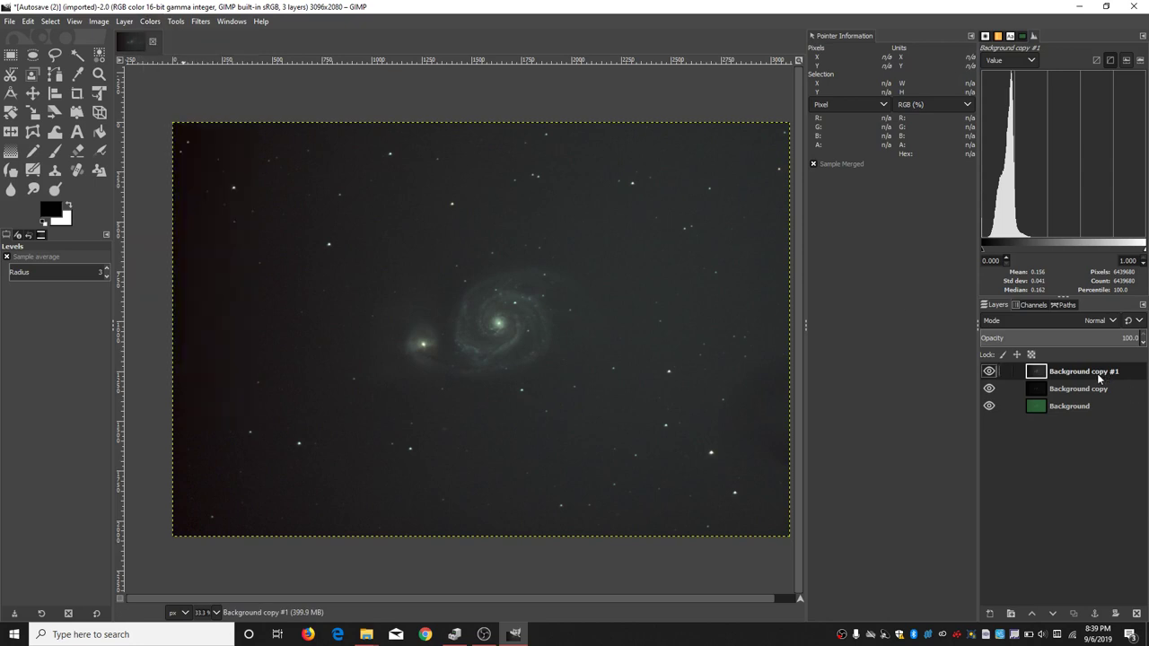
Step: Duplicate Background copy #1 as Background copy #2 and apply a two-point S-curve in Curves
right_click(1089, 373)
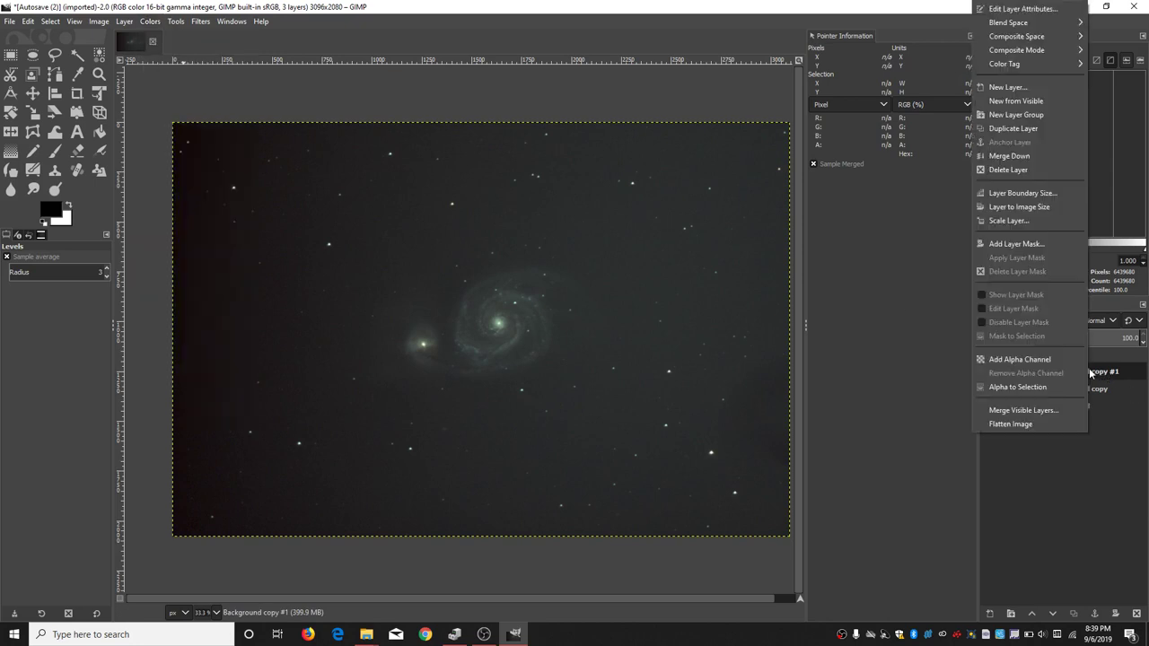
left_click(1014, 128)
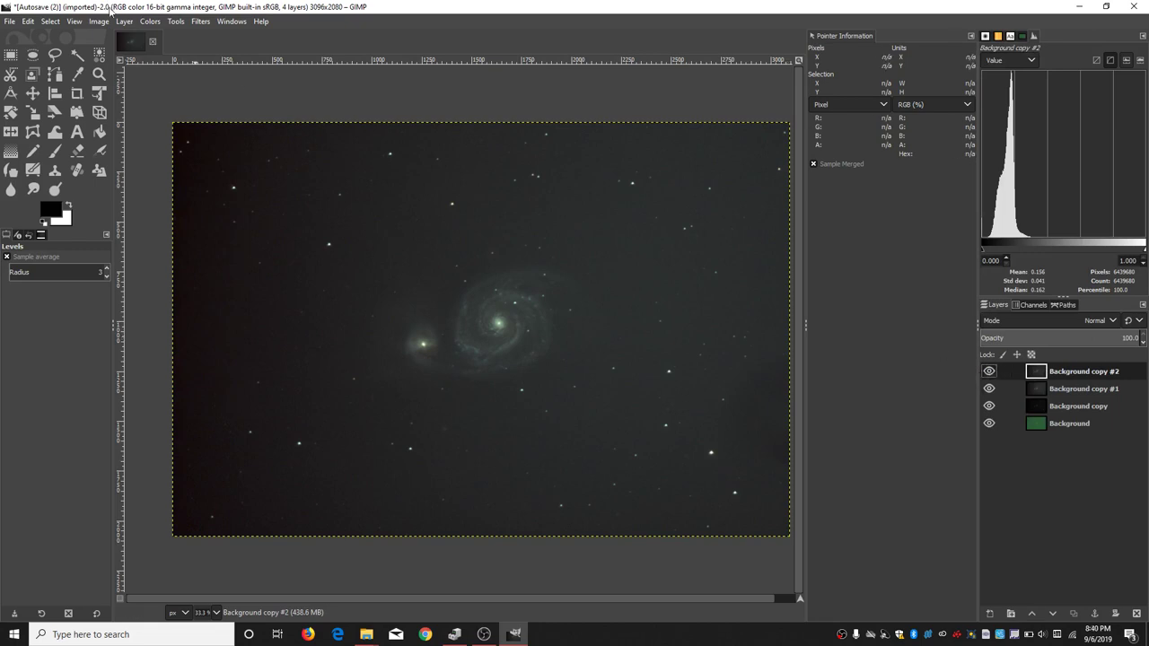
left_click(147, 20)
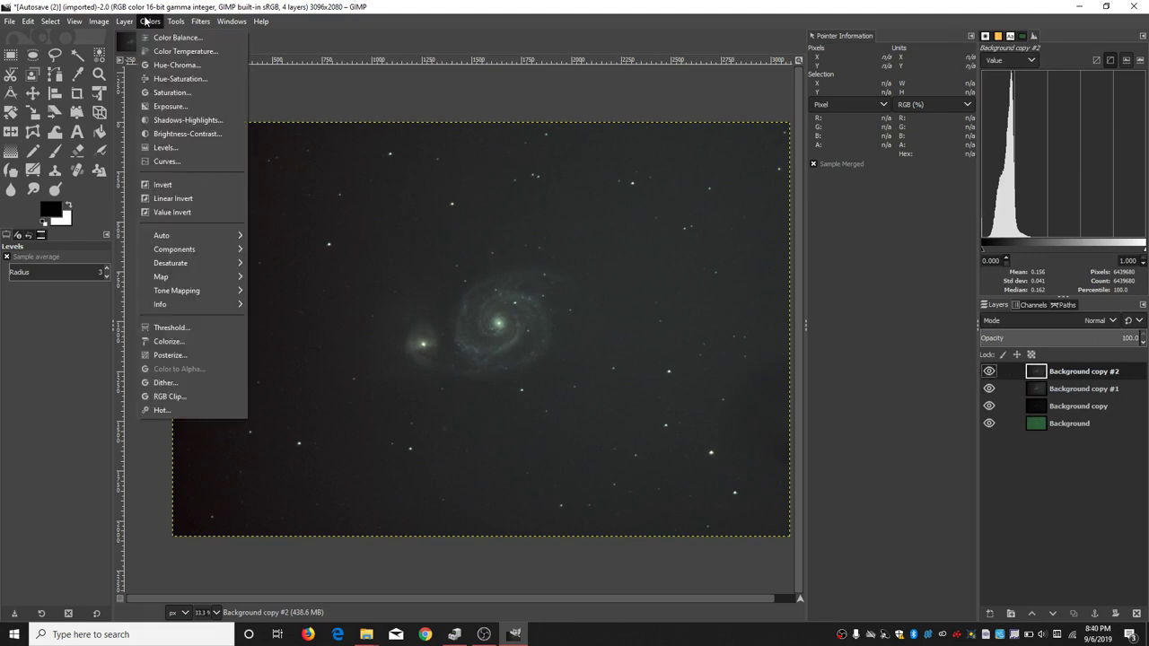
left_click(166, 165)
left_click_drag(108, 225, 120, 230)
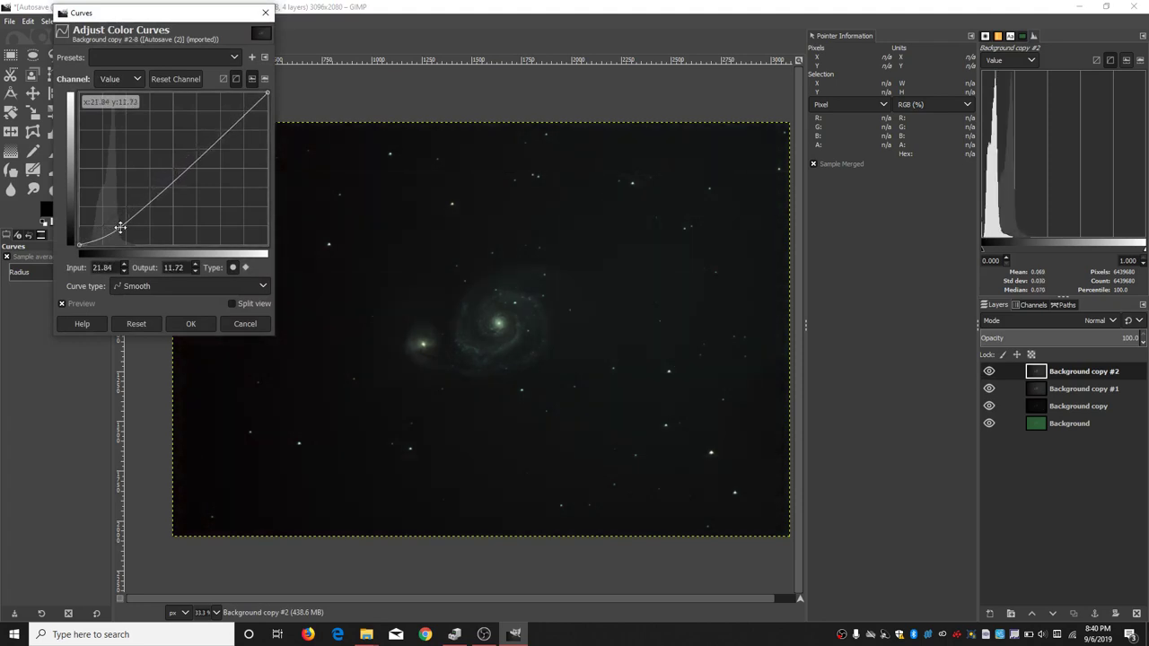
left_click_drag(178, 182, 150, 176)
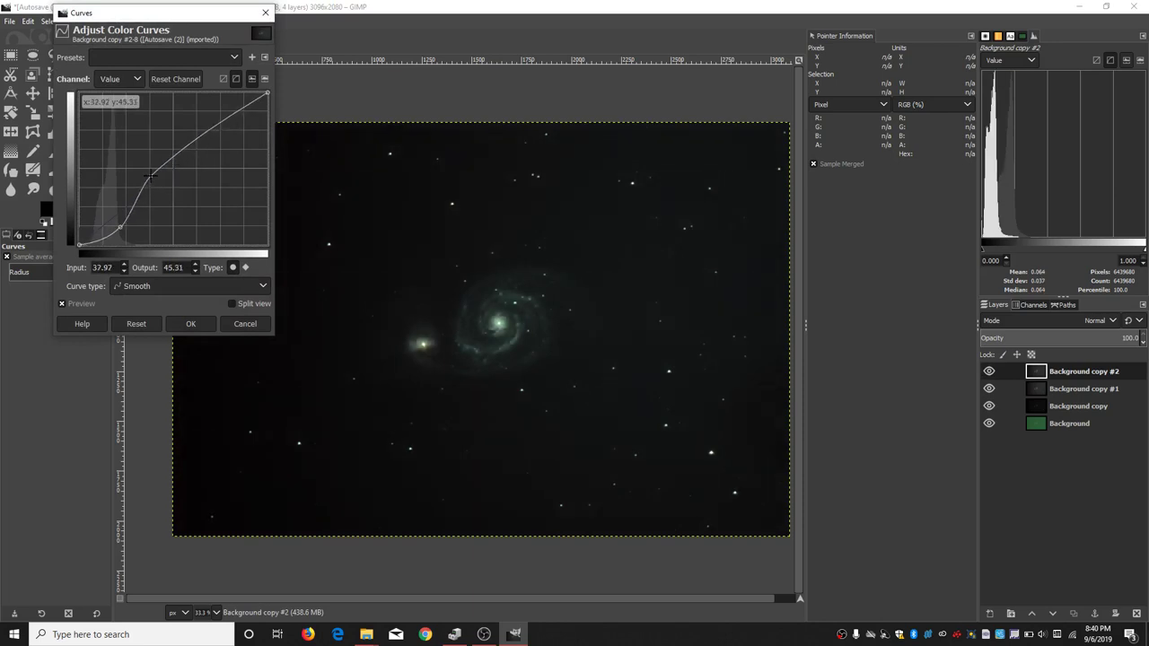
left_click_drag(120, 227, 111, 230)
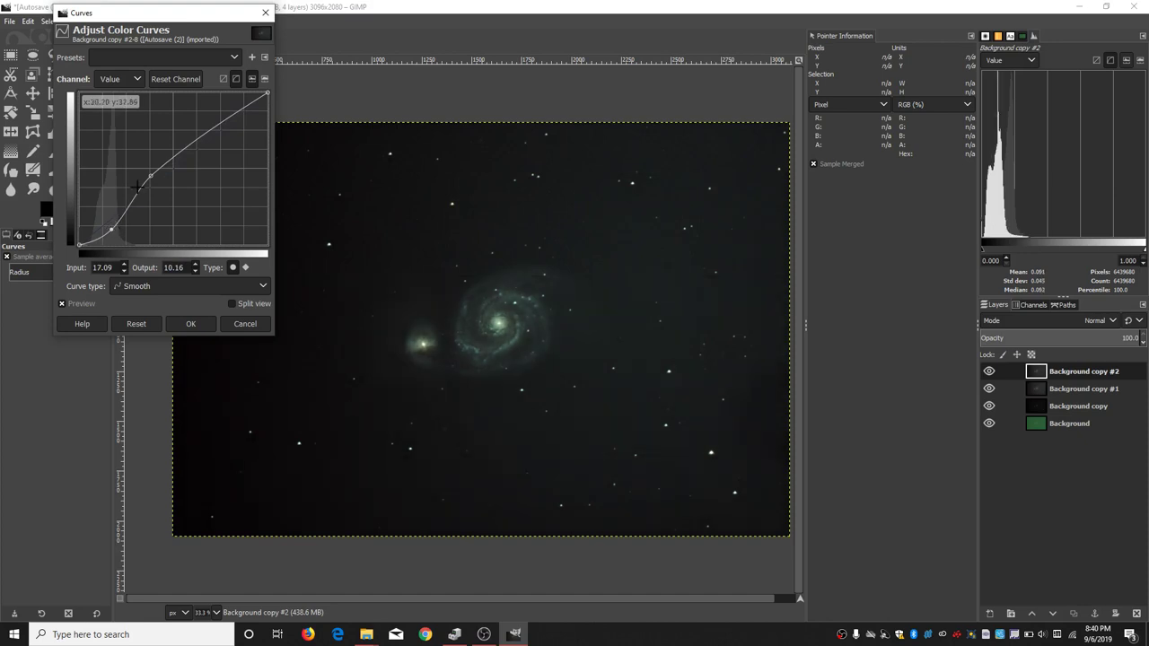
left_click_drag(150, 175, 133, 190)
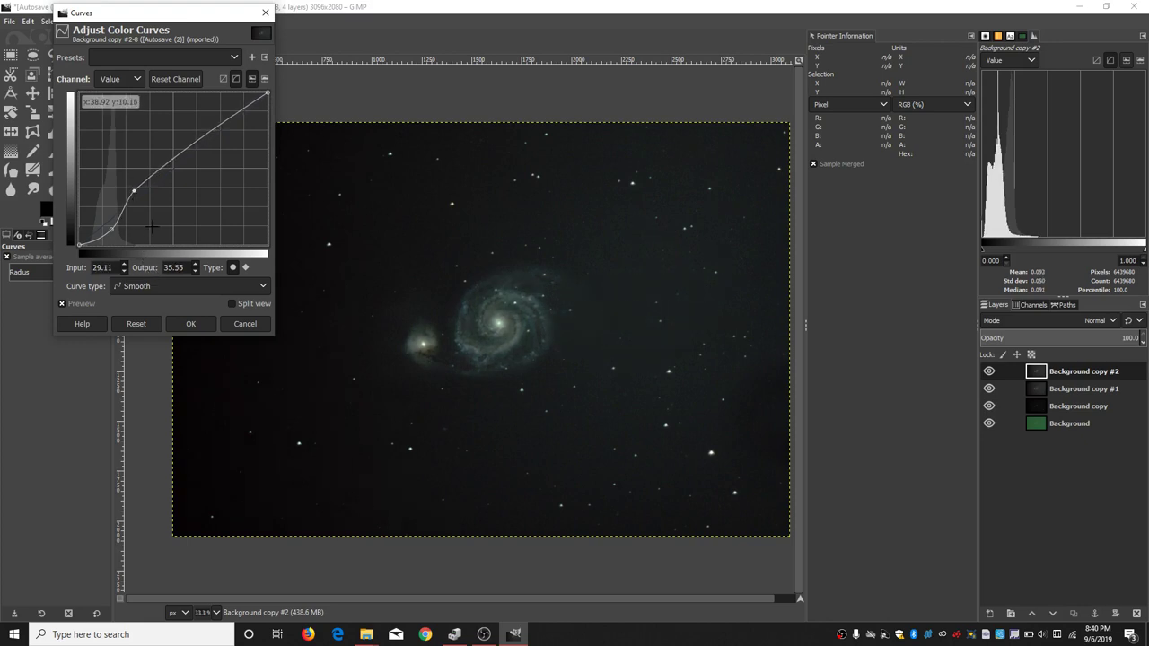
left_click_drag(134, 190, 131, 190)
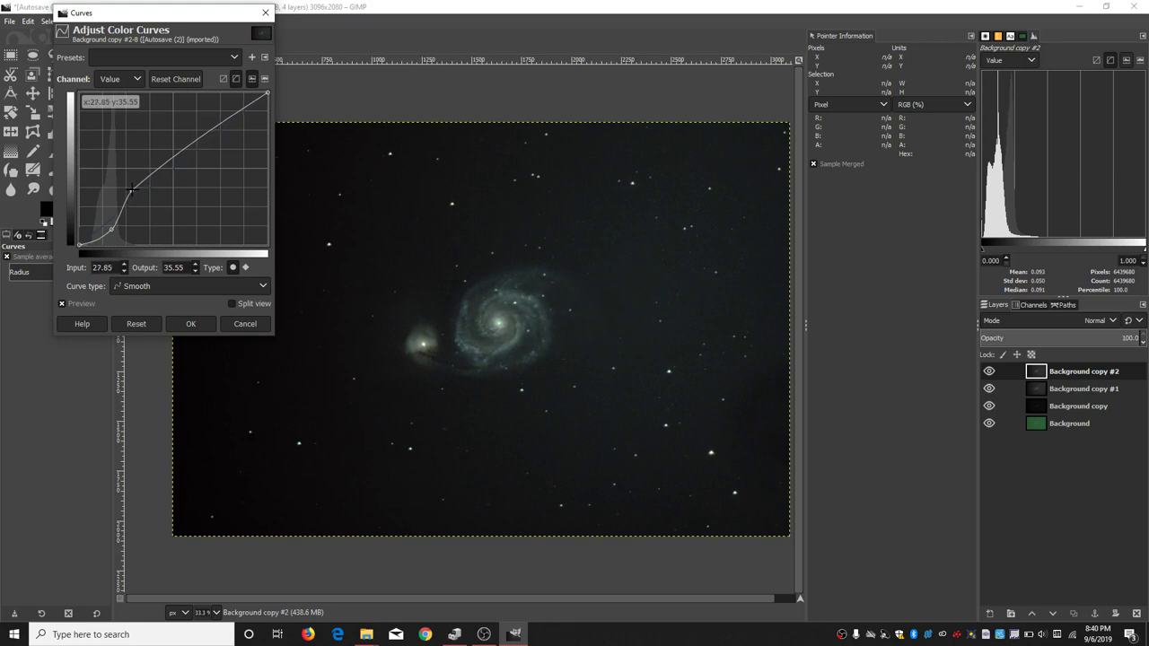
left_click(199, 325)
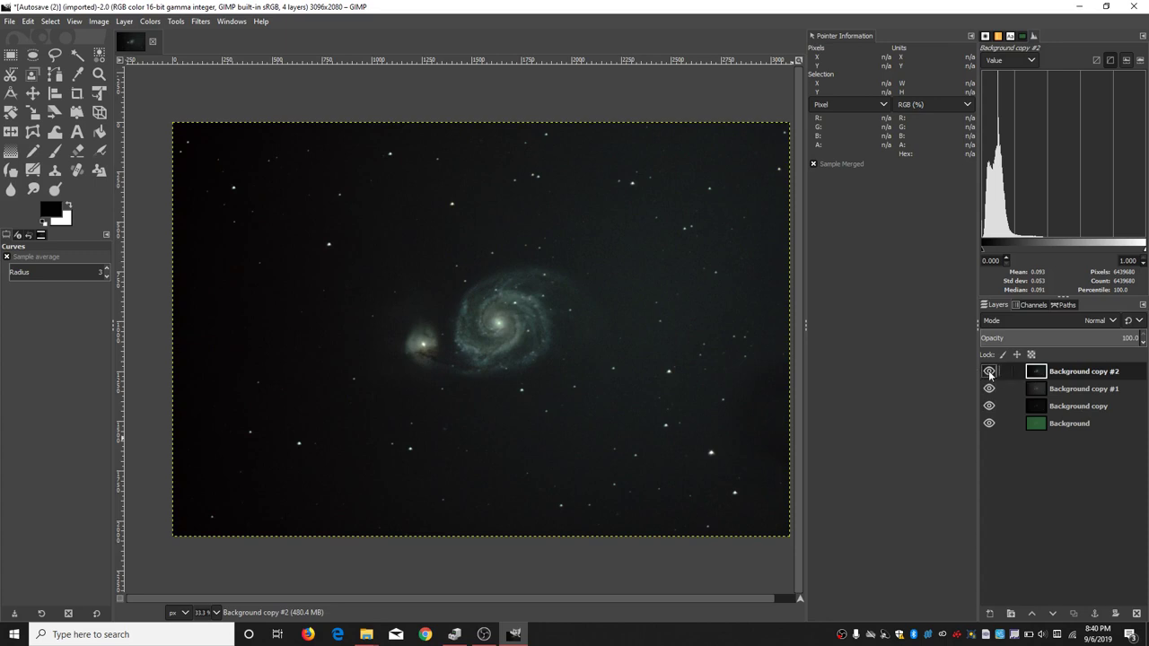
left_click(989, 372)
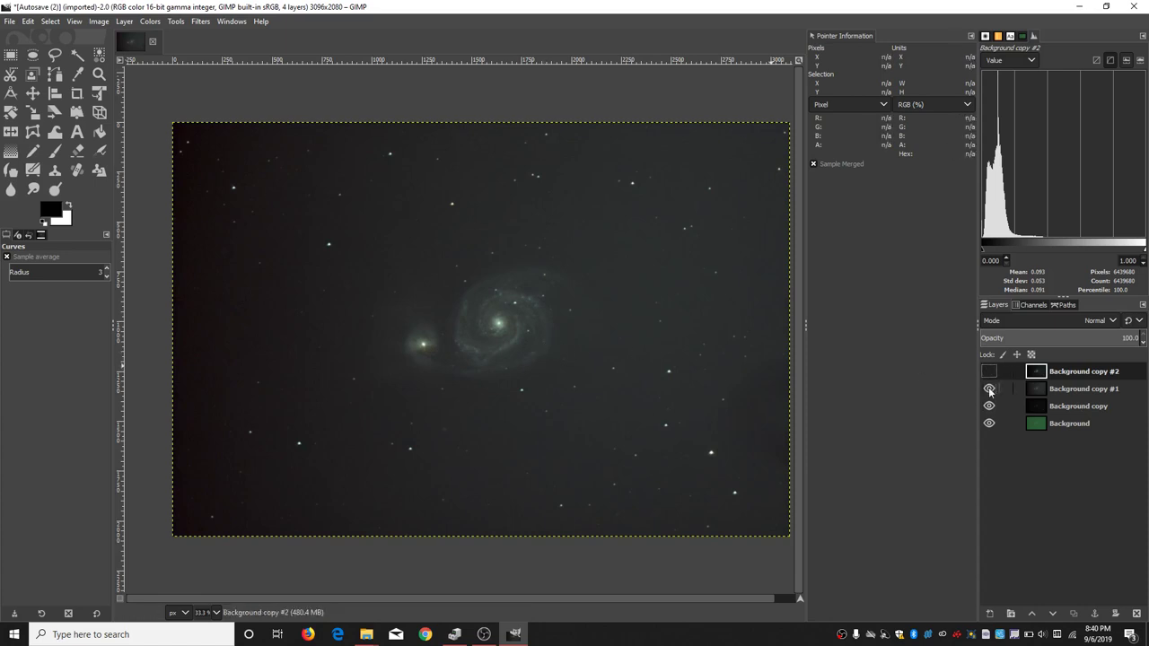
left_click(989, 390)
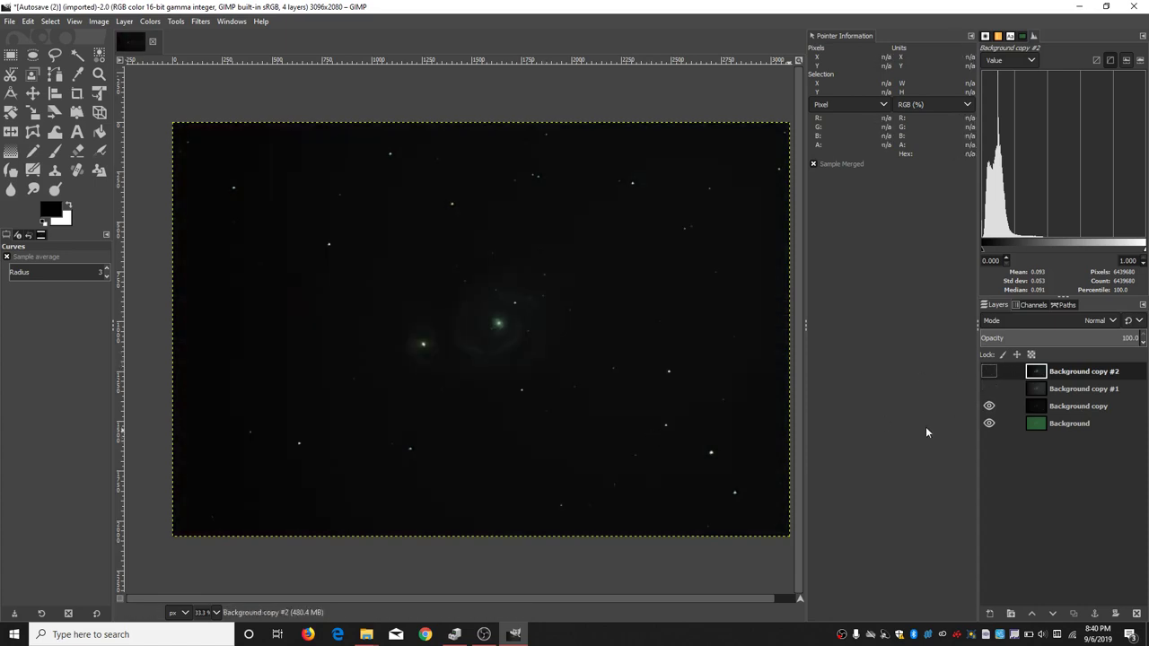
left_click(988, 406)
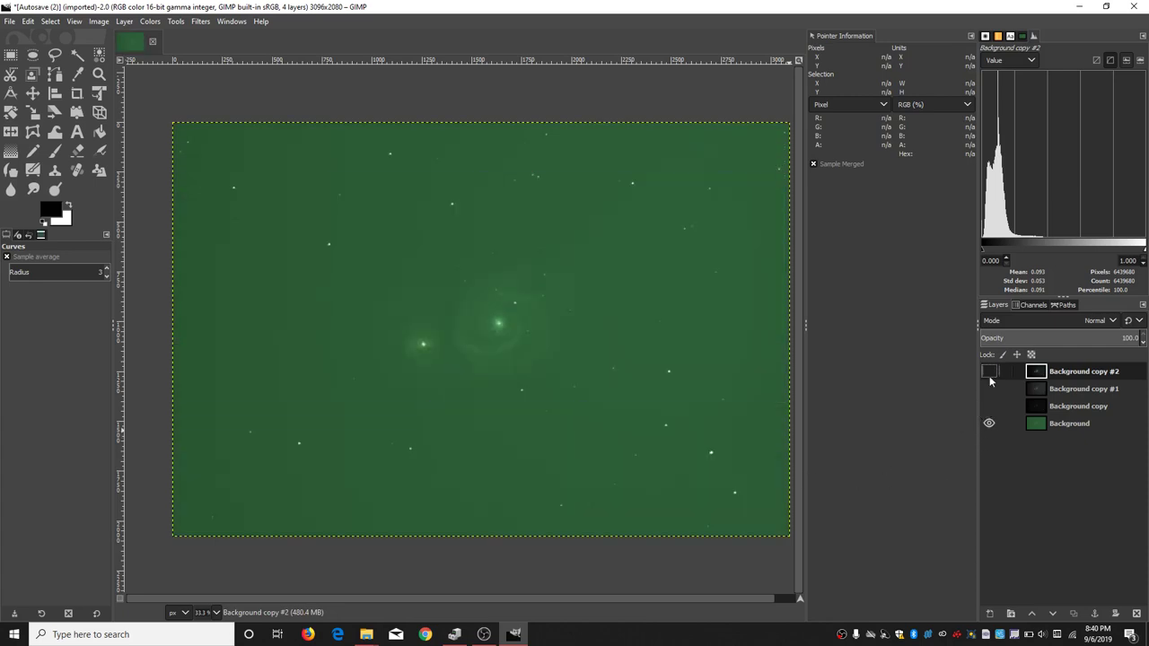
left_click(989, 373)
left_click(989, 373)
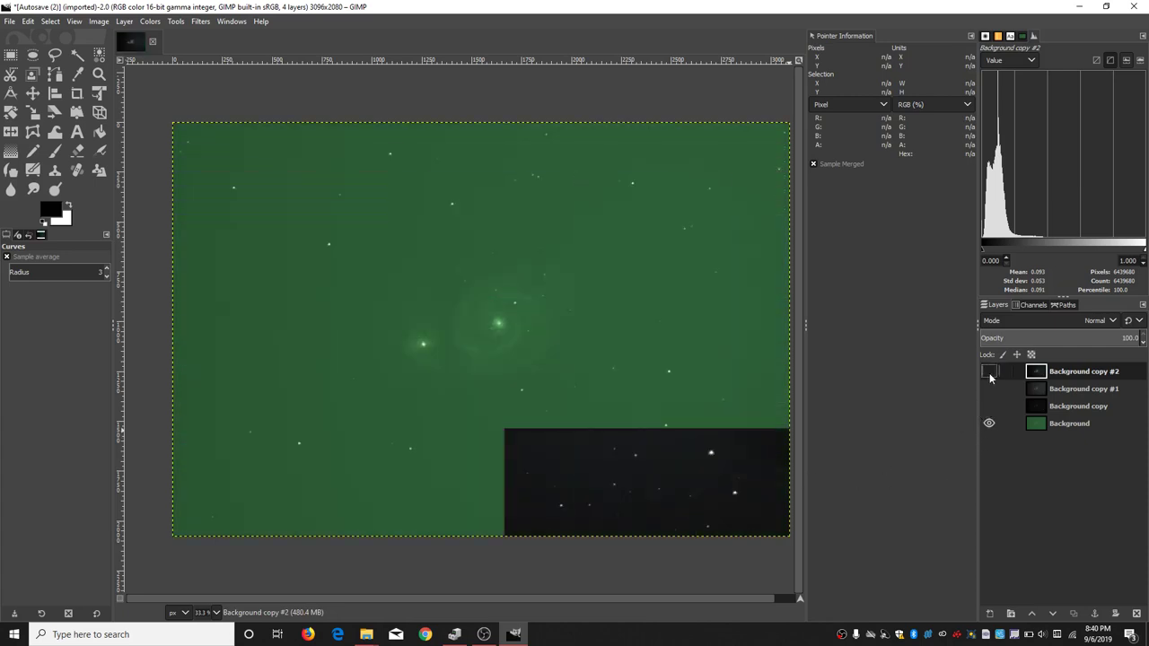
left_click(988, 373)
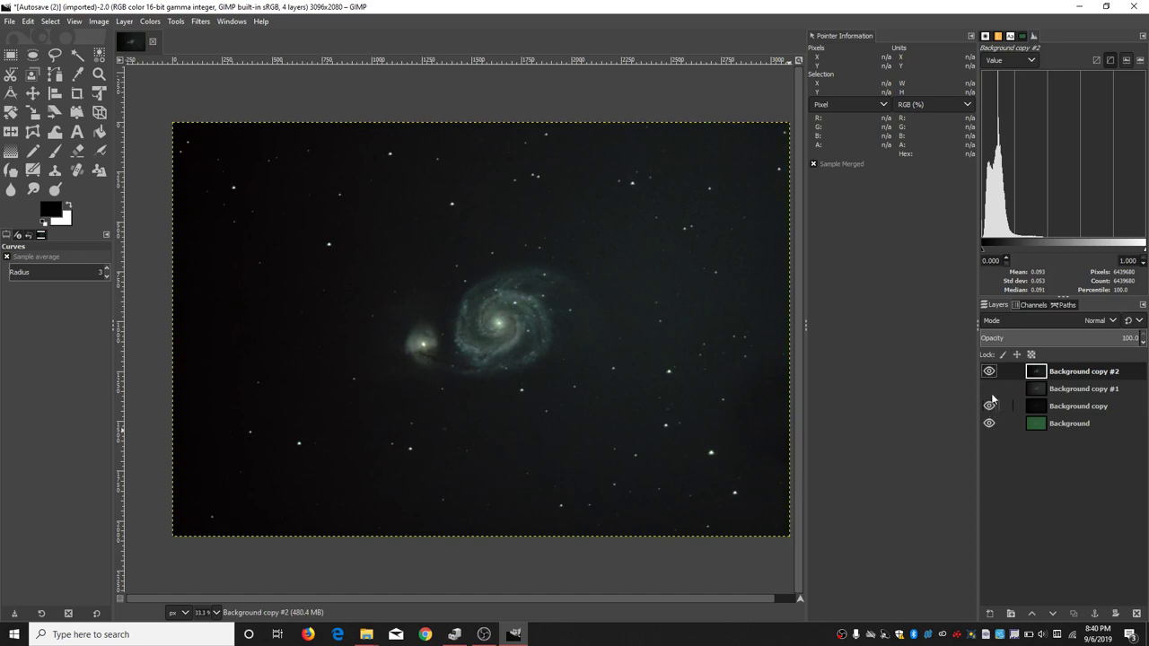
left_click(989, 374)
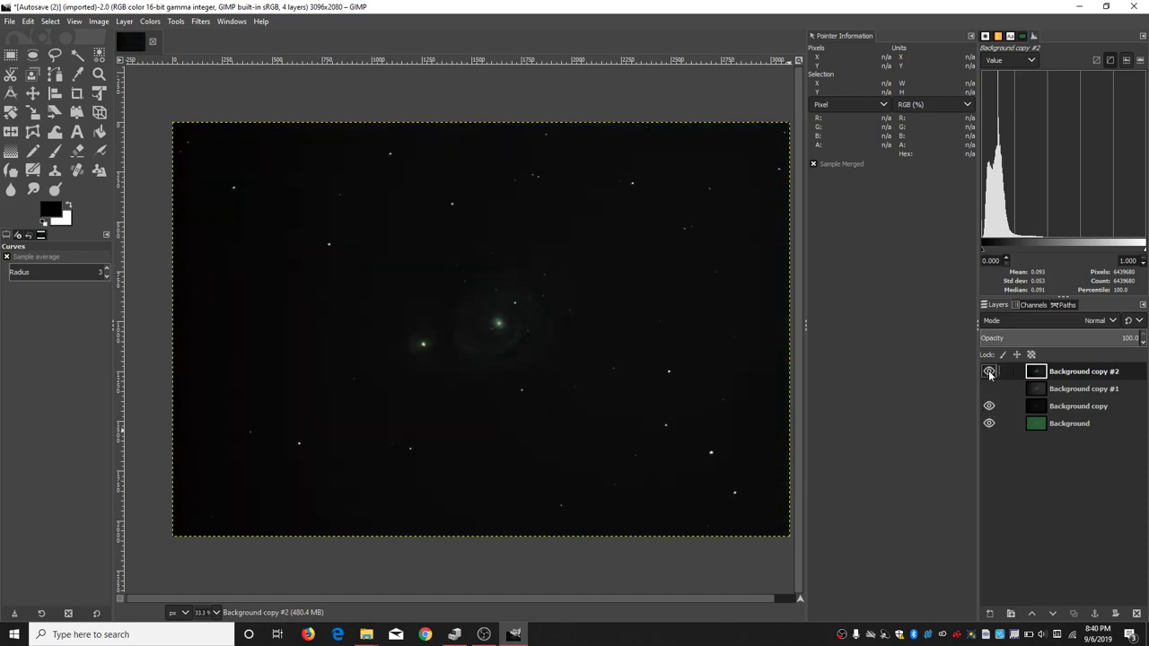
left_click(989, 389)
left_click(989, 371)
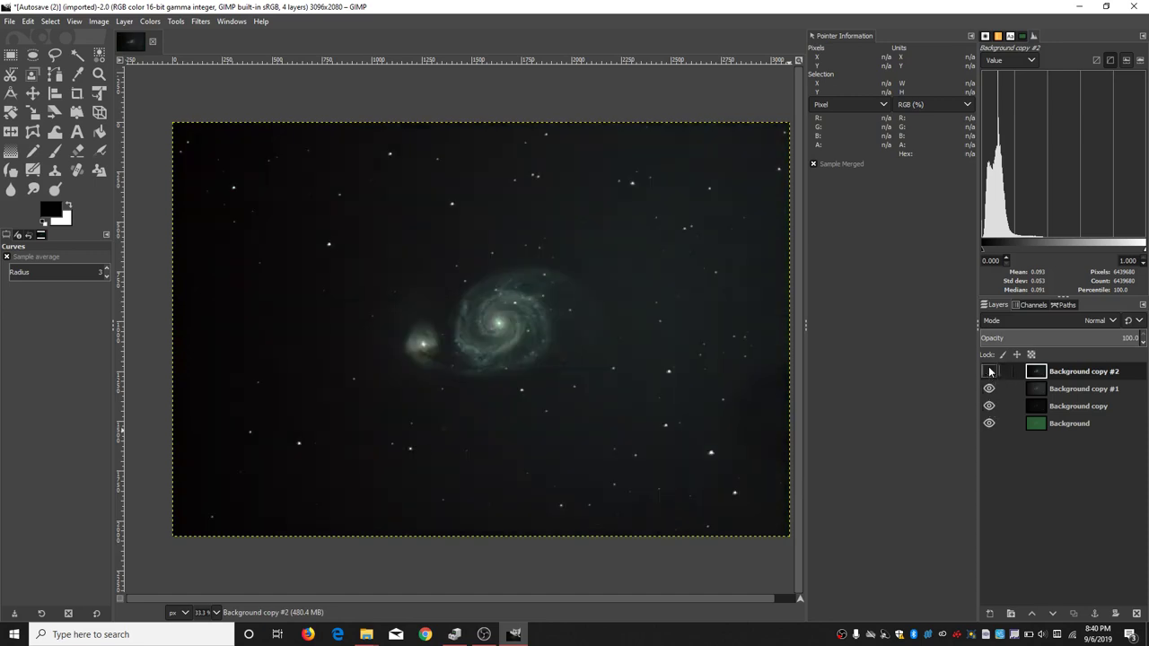
left_click(989, 373)
right_click(1075, 381)
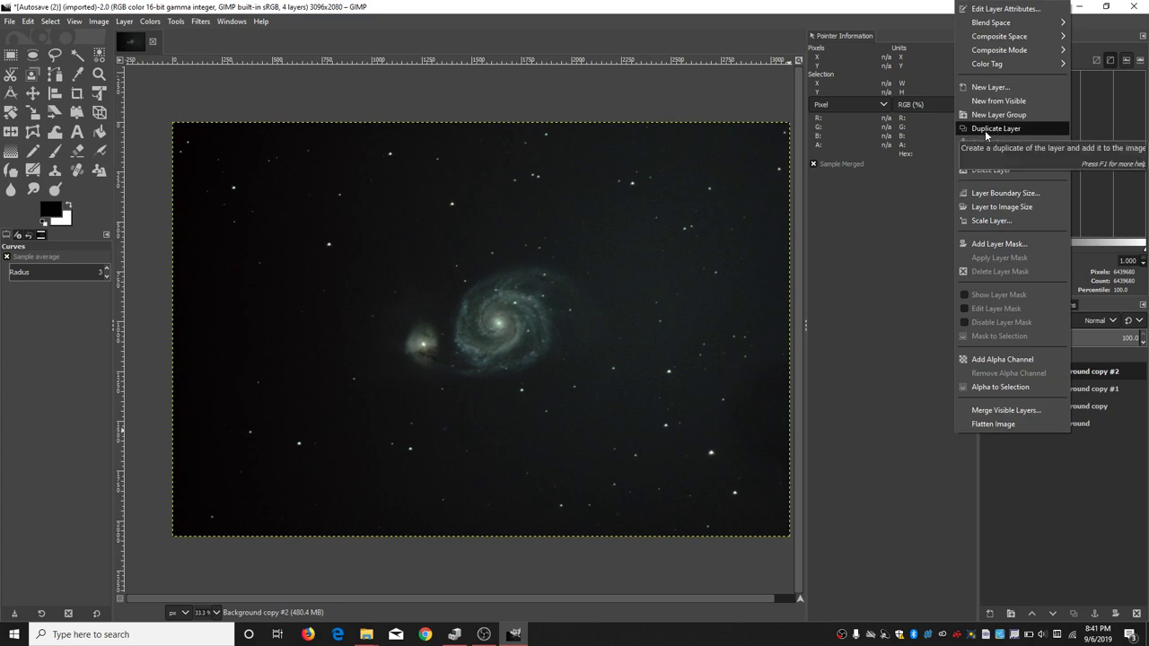
left_click(1103, 370)
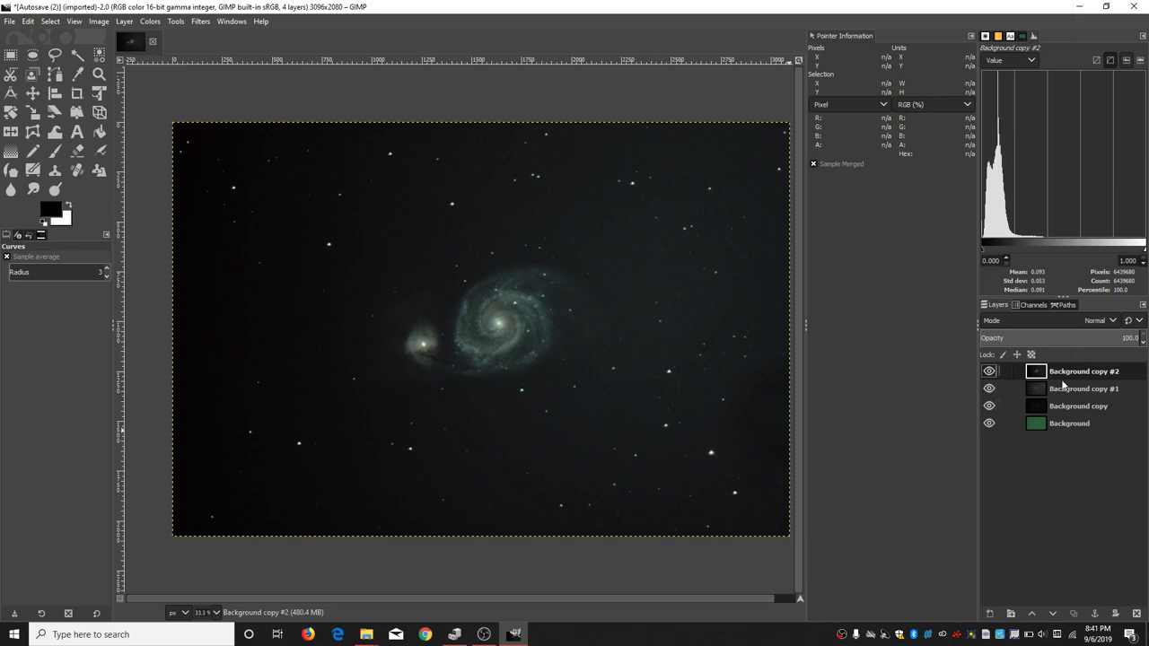
left_click(988, 372)
left_click(988, 371)
left_click(988, 372)
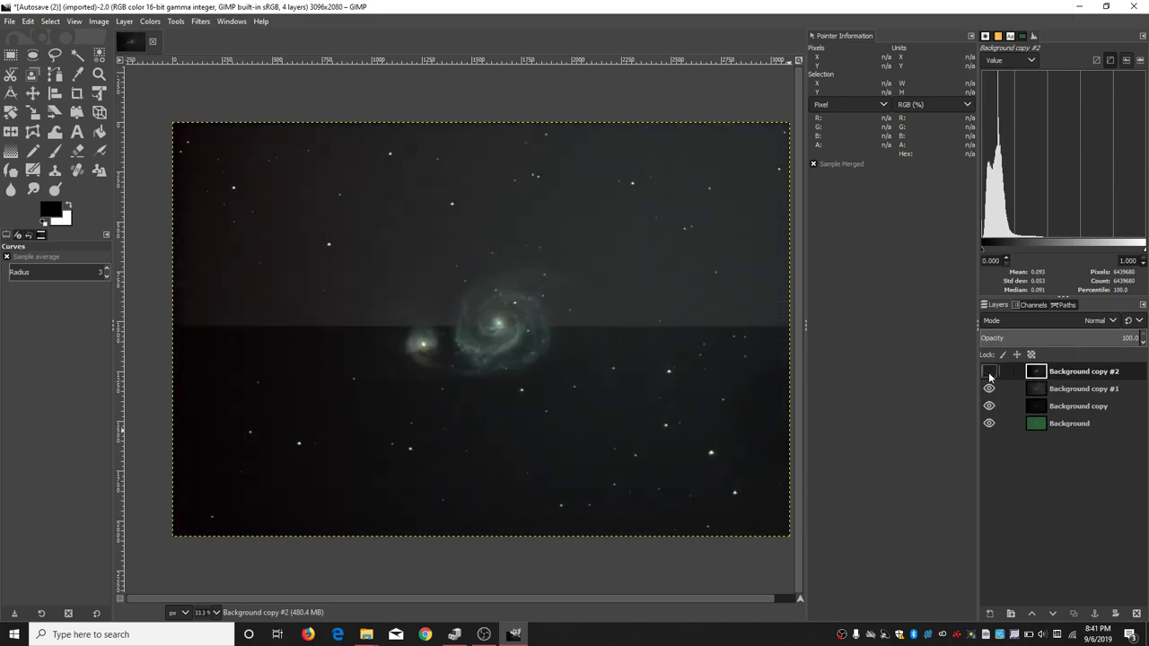
left_click(988, 372)
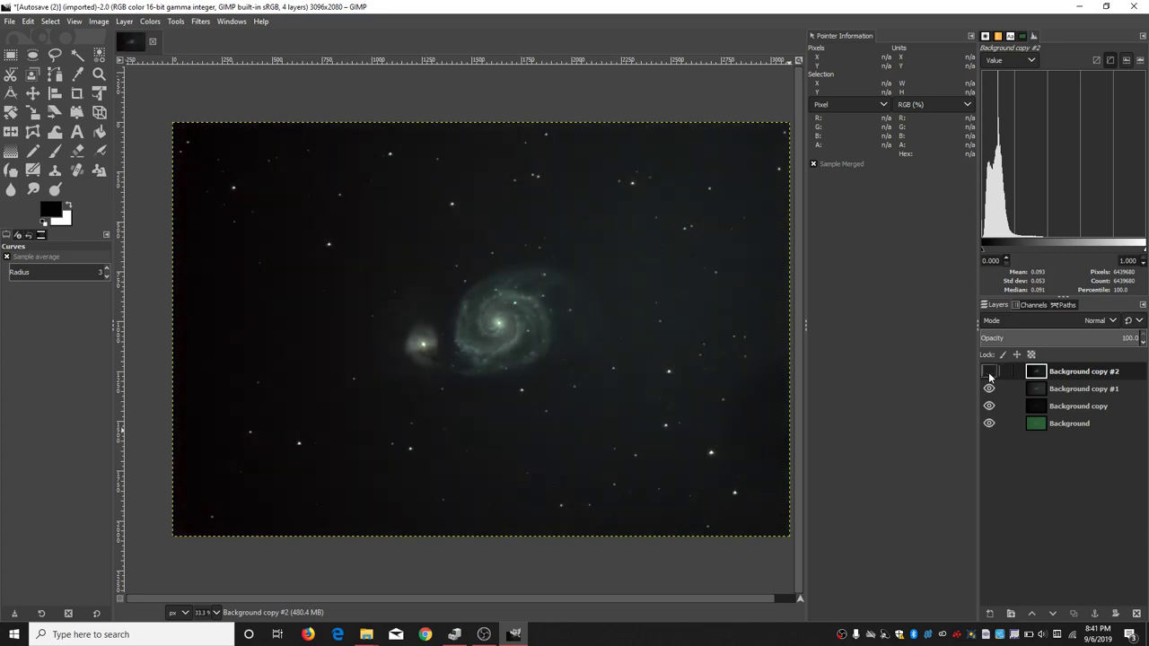
left_click(988, 371)
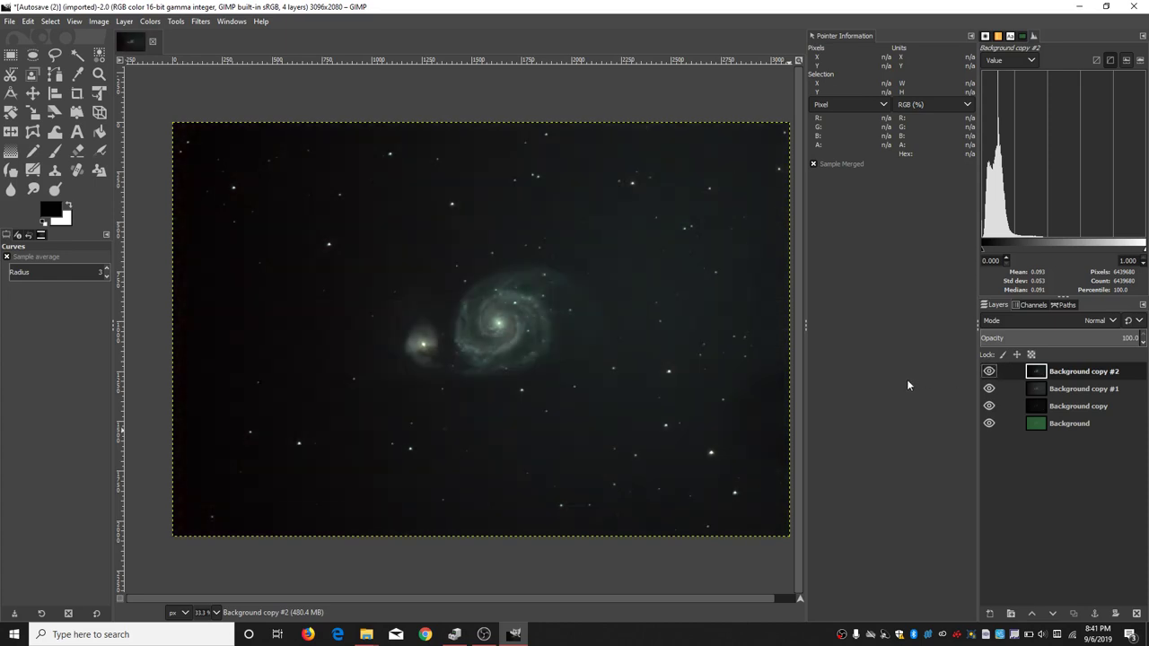